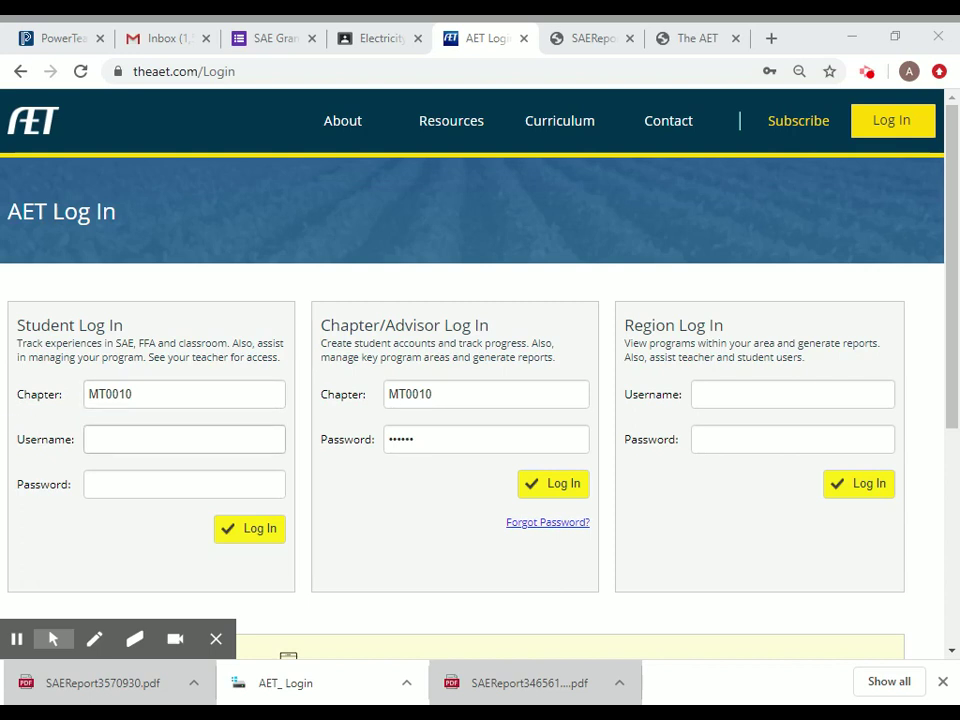
Log in to the chapter/advisor account and open the student's account by looking up the last name.
{"action": "left_click", "coordinate": [116, 449]}
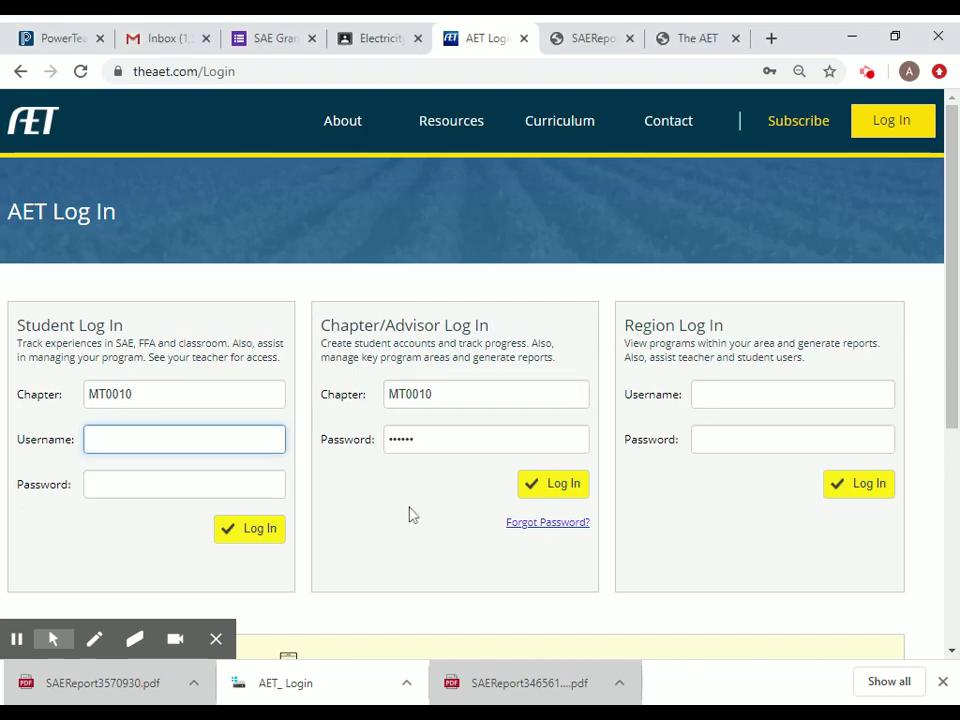
{"action": "left_click", "coordinate": [546, 488]}
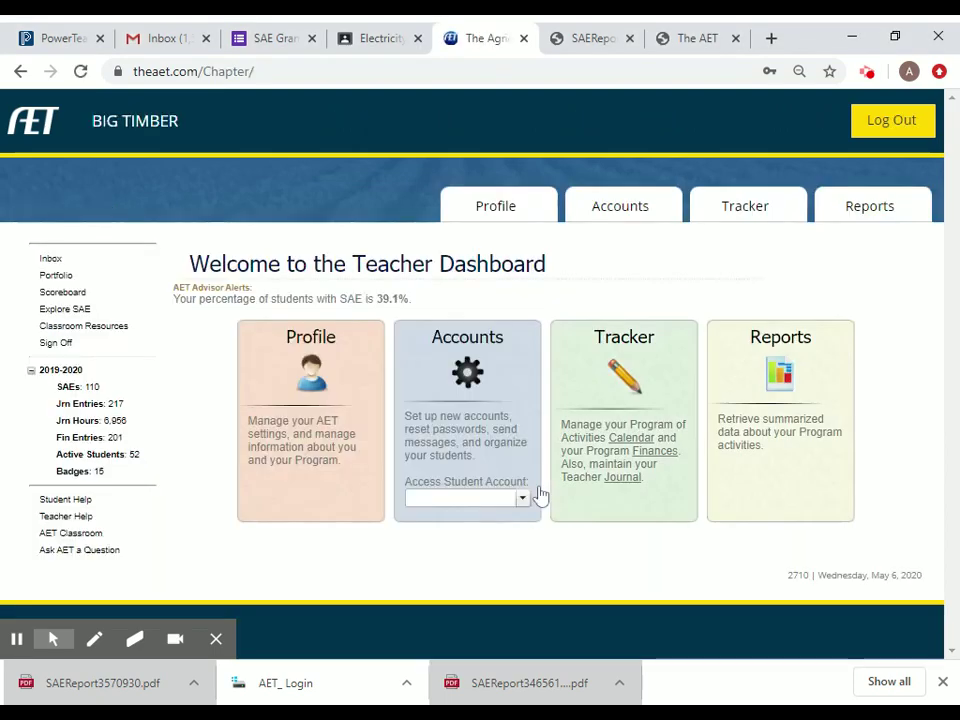
{"action": "left_click", "coordinate": [463, 495]}
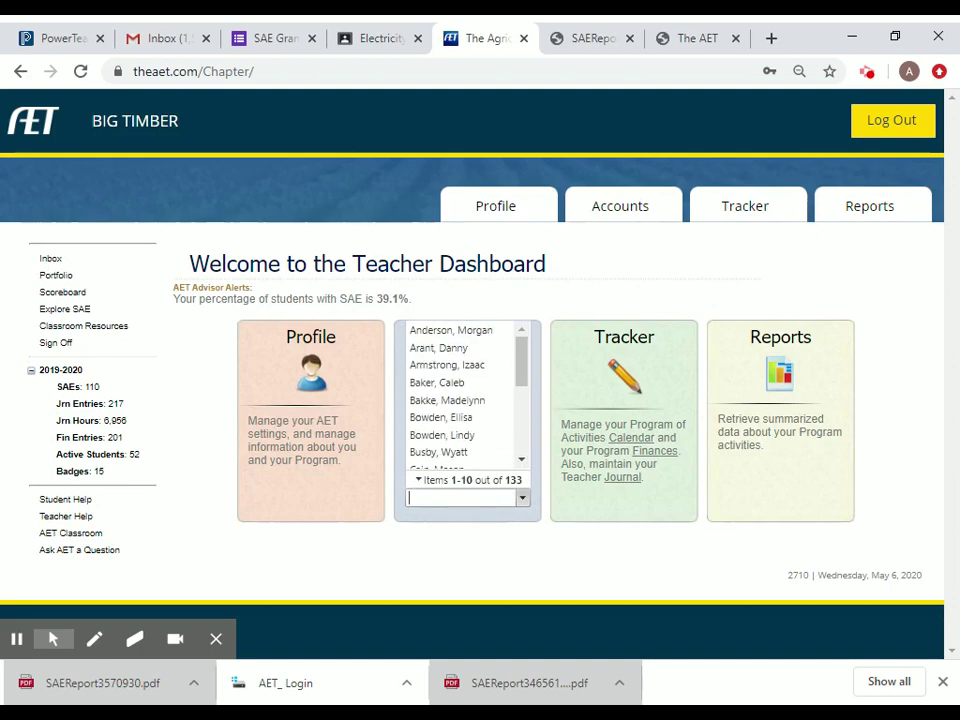
{"action": "type", "text": "Fl"}
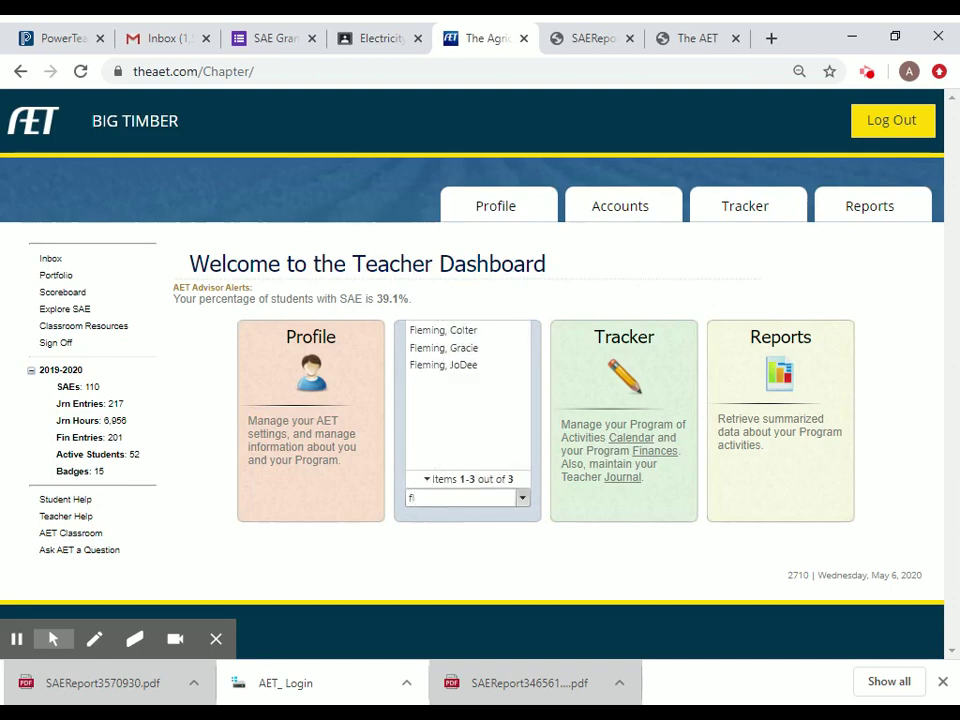
{"action": "left_click", "coordinate": [465, 348]}
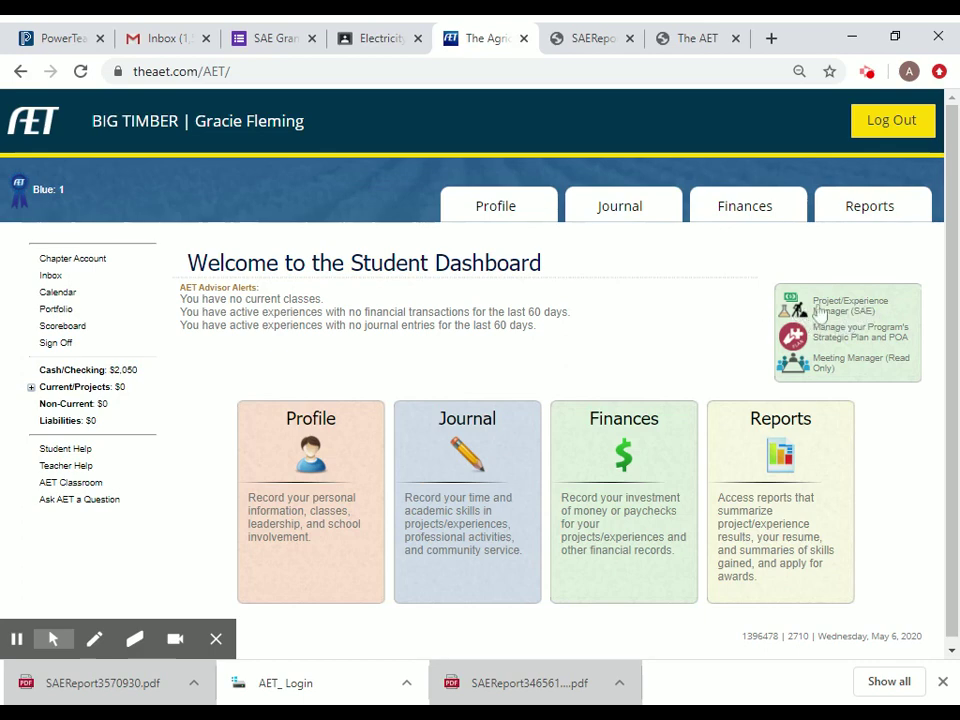
Look through the student's Profile, Journal and Finances pages, and open the Project/Experience Manager from Finances.
{"action": "left_click", "coordinate": [320, 472]}
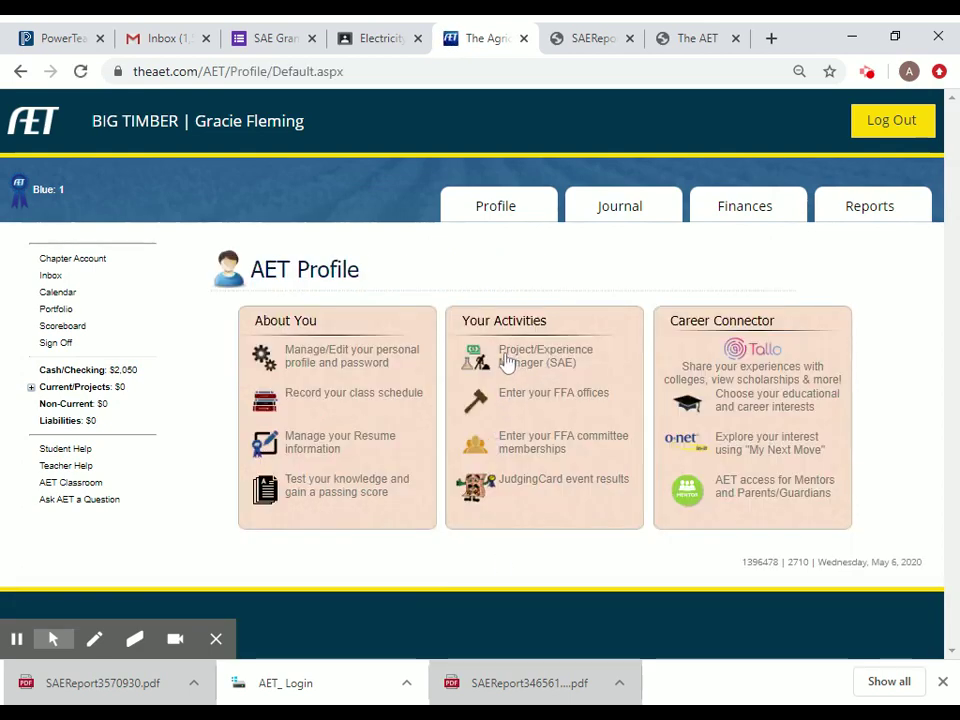
{"action": "left_click", "coordinate": [606, 207]}
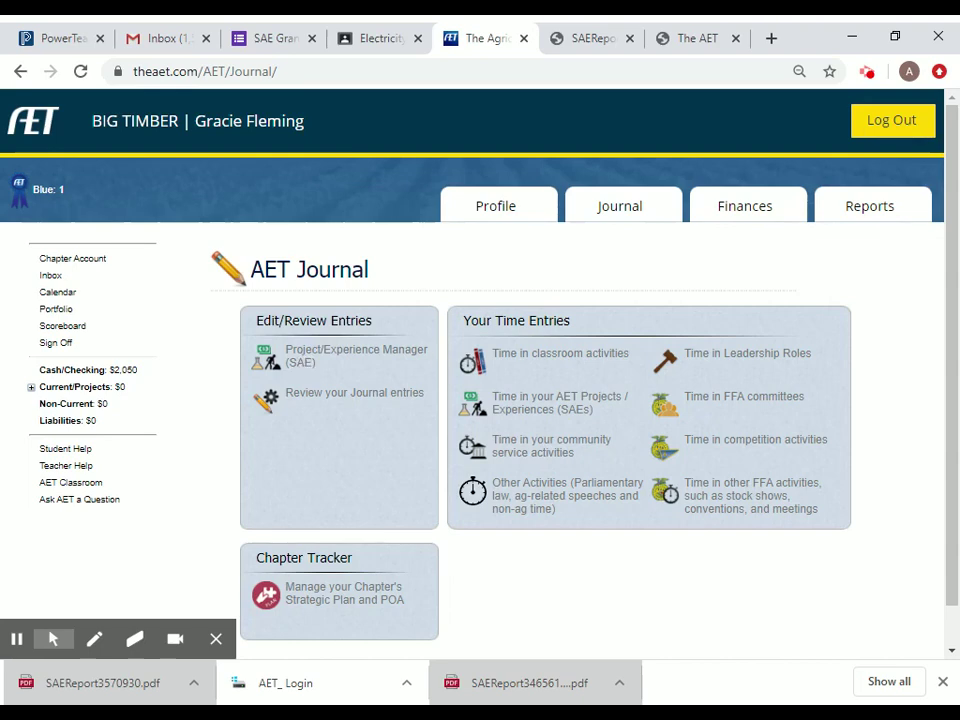
{"action": "left_click", "coordinate": [740, 212]}
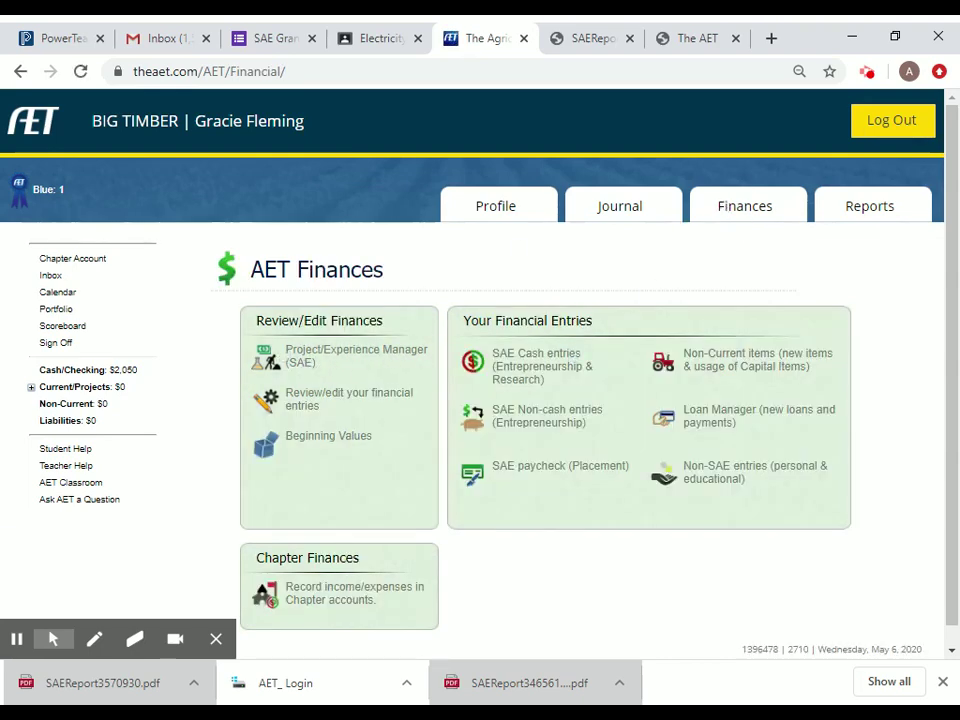
{"action": "left_click", "coordinate": [286, 356]}
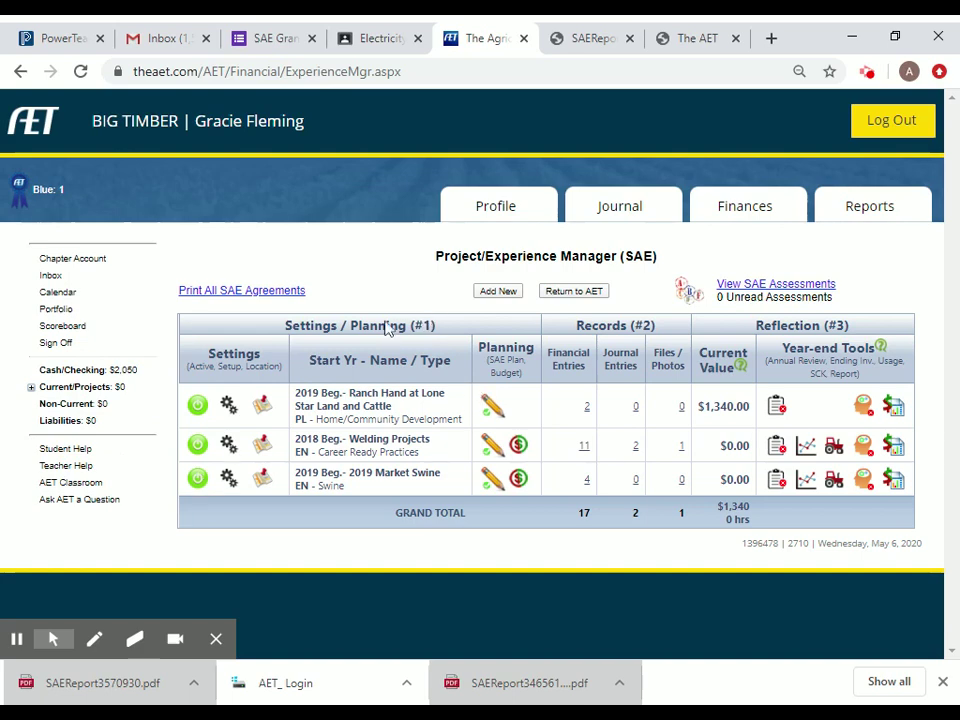
Start a new experience named "Rabbit Ranch" with the Individual level.
{"action": "left_click", "coordinate": [497, 292]}
{"action": "left_click", "coordinate": [450, 300]}
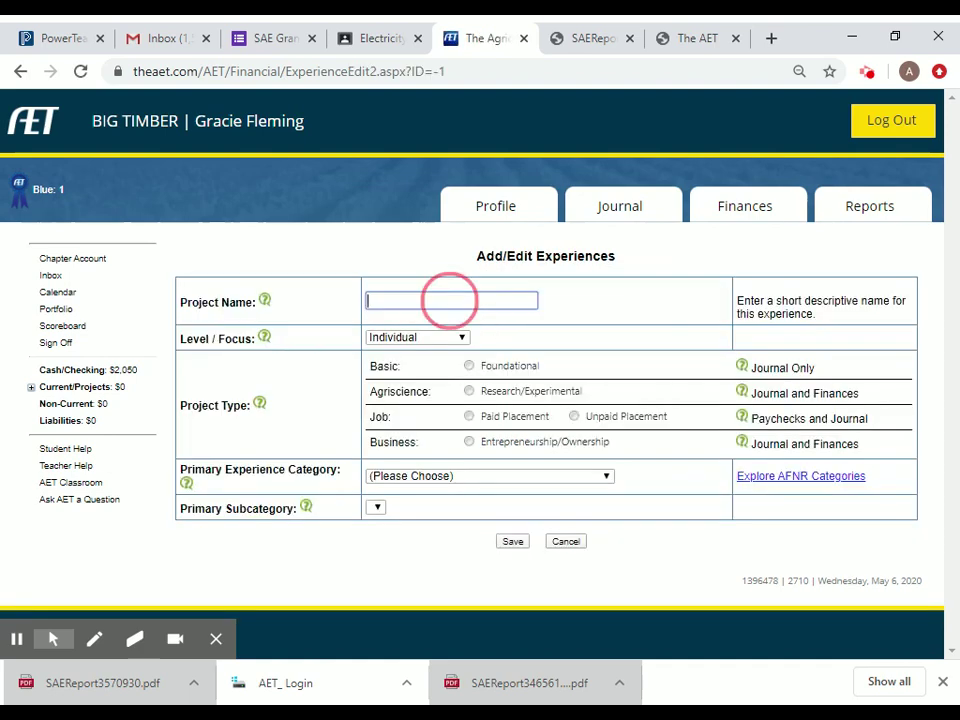
{"action": "type", "text": "Ra"}
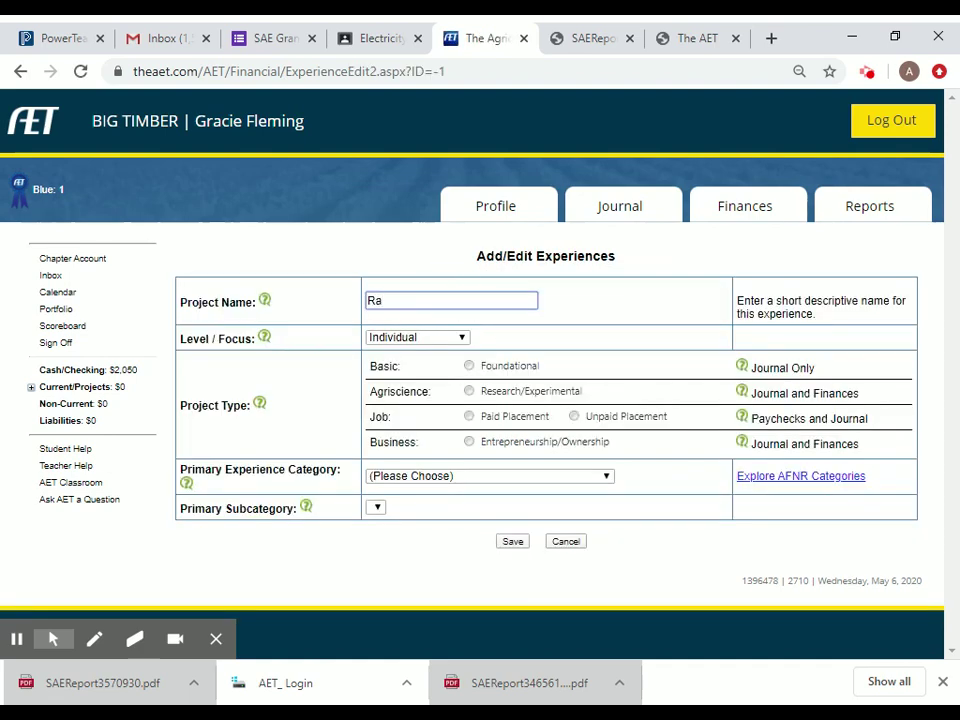
{"action": "type", "text": "bbit Ranch"}
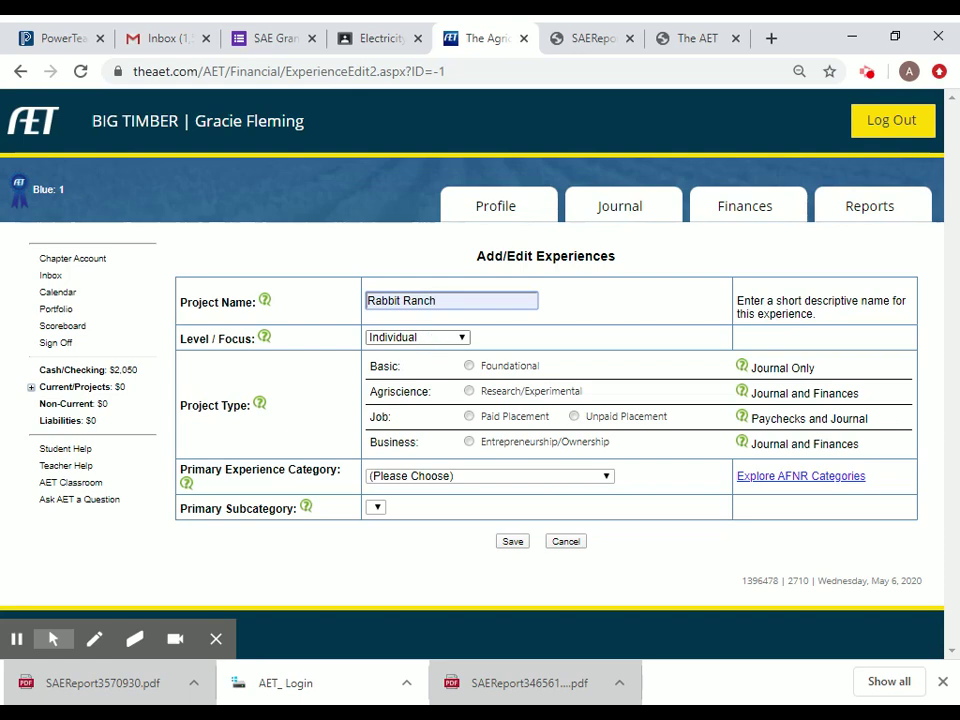
{"action": "left_click", "coordinate": [520, 340]}
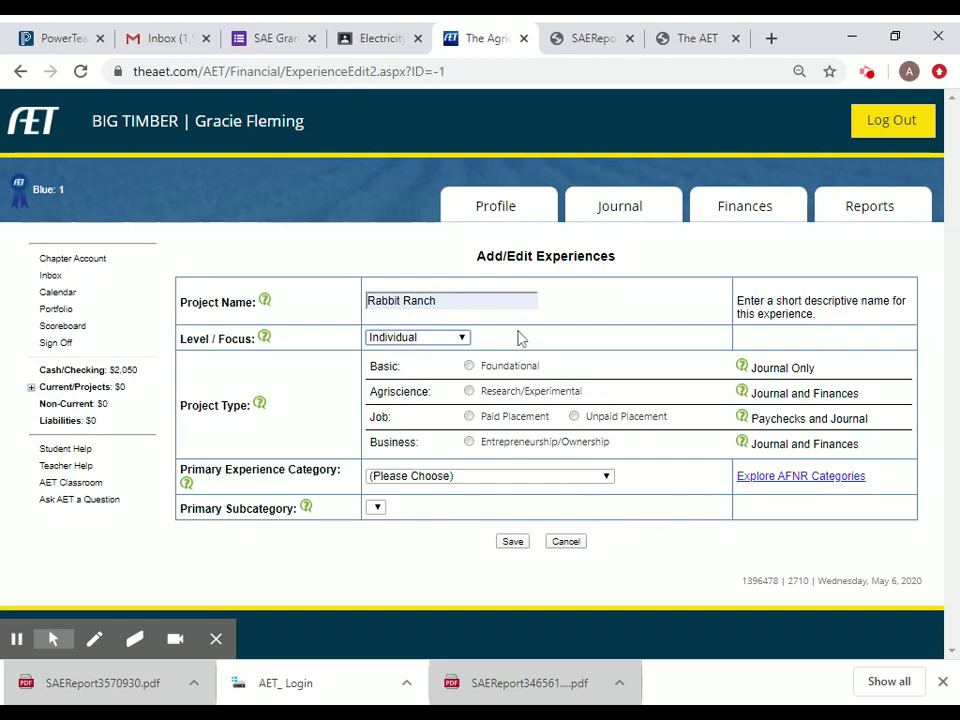
Set the Rabbit Ranch project type to Entrepreneurship/Ownership.
{"action": "left_click", "coordinate": [469, 366]}
{"action": "left_click", "coordinate": [485, 418]}
{"action": "left_click", "coordinate": [597, 417]}
{"action": "left_click", "coordinate": [489, 447]}
{"action": "left_click", "coordinate": [469, 441]}
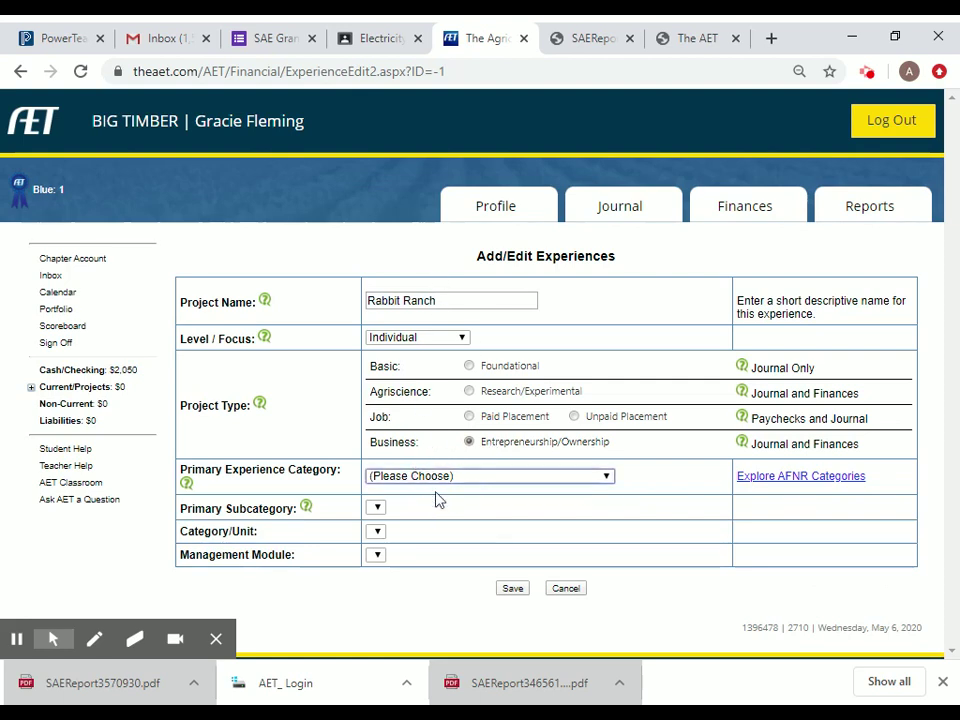
Classify the project as Animal Systems with subcategory Small Animal and unit head of Rabbits.
{"action": "left_click", "coordinate": [446, 530]}
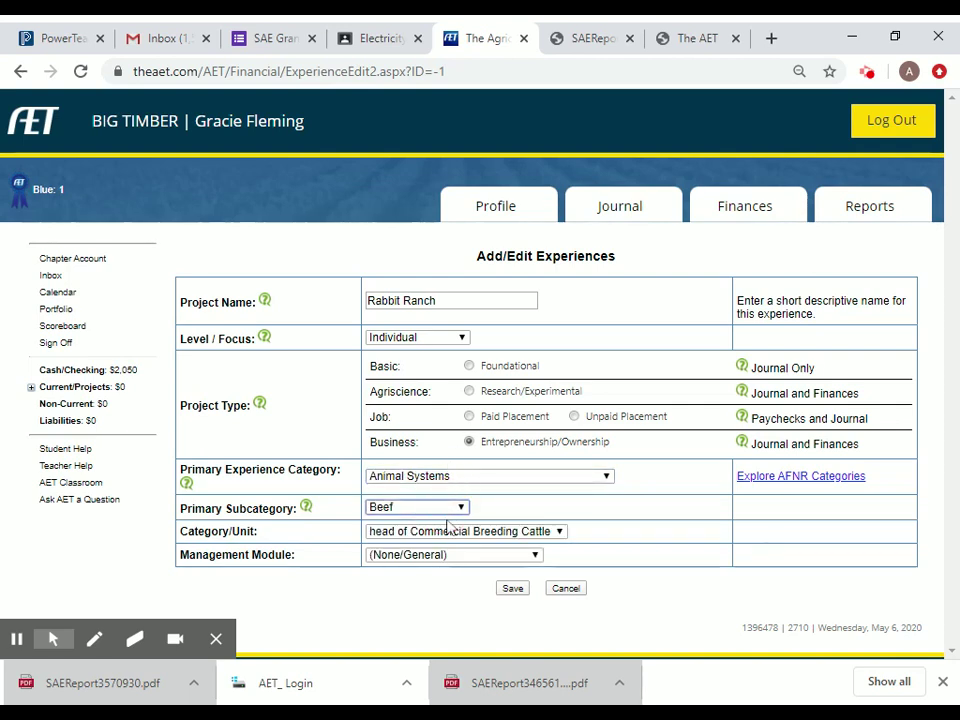
{"action": "left_click", "coordinate": [421, 638]}
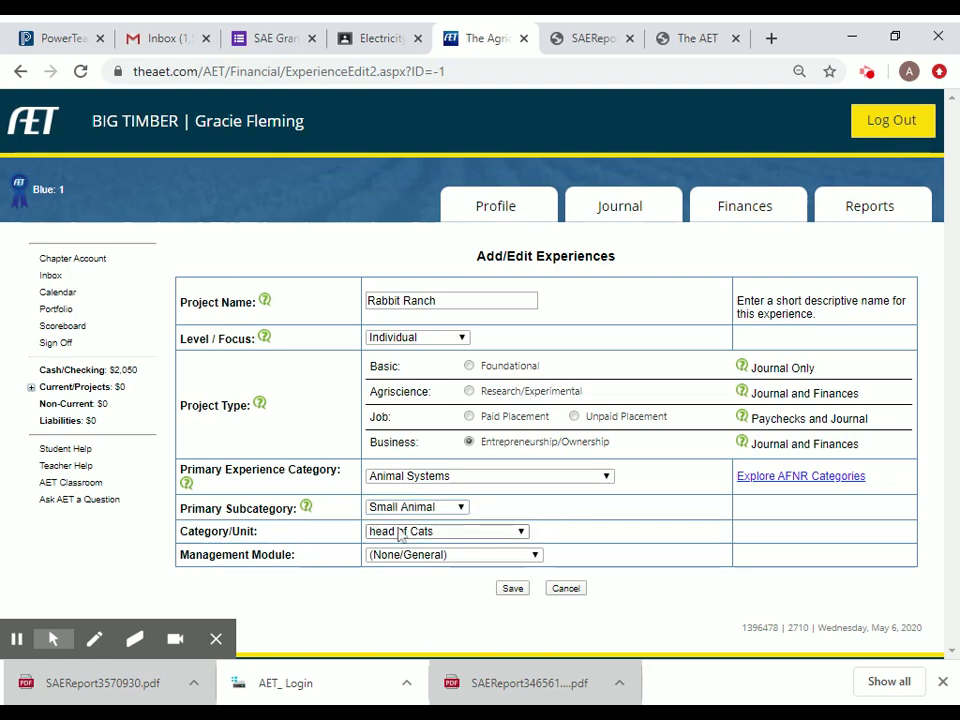
{"action": "left_click", "coordinate": [400, 543]}
{"action": "left_click", "coordinate": [407, 600]}
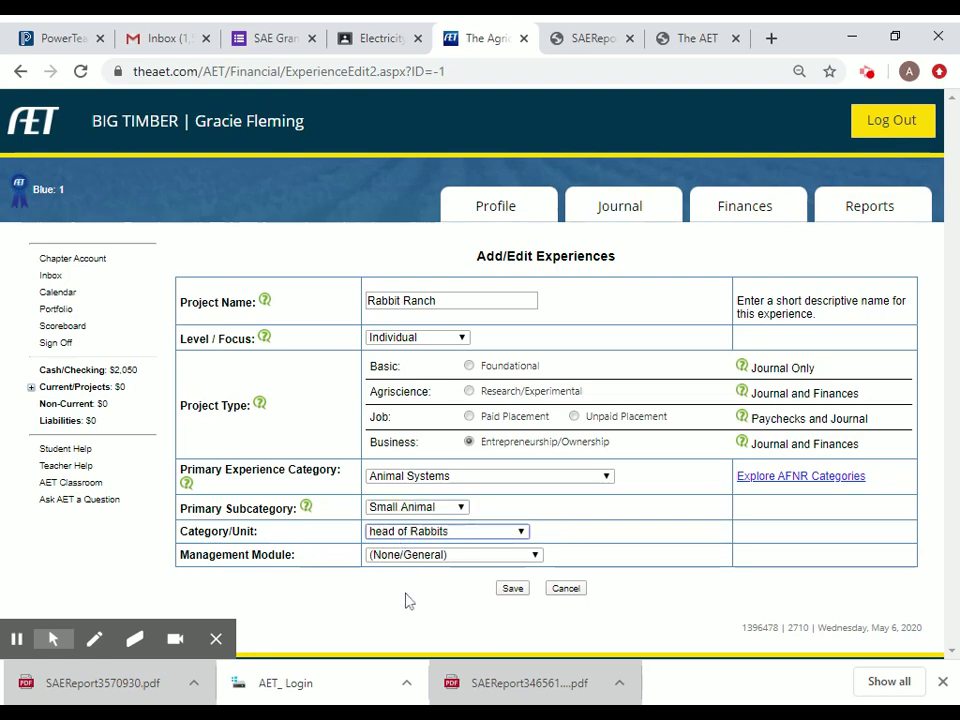
Keep the management module at (None/General) and save the Rabbit Ranch experience.
{"action": "left_click", "coordinate": [492, 561]}
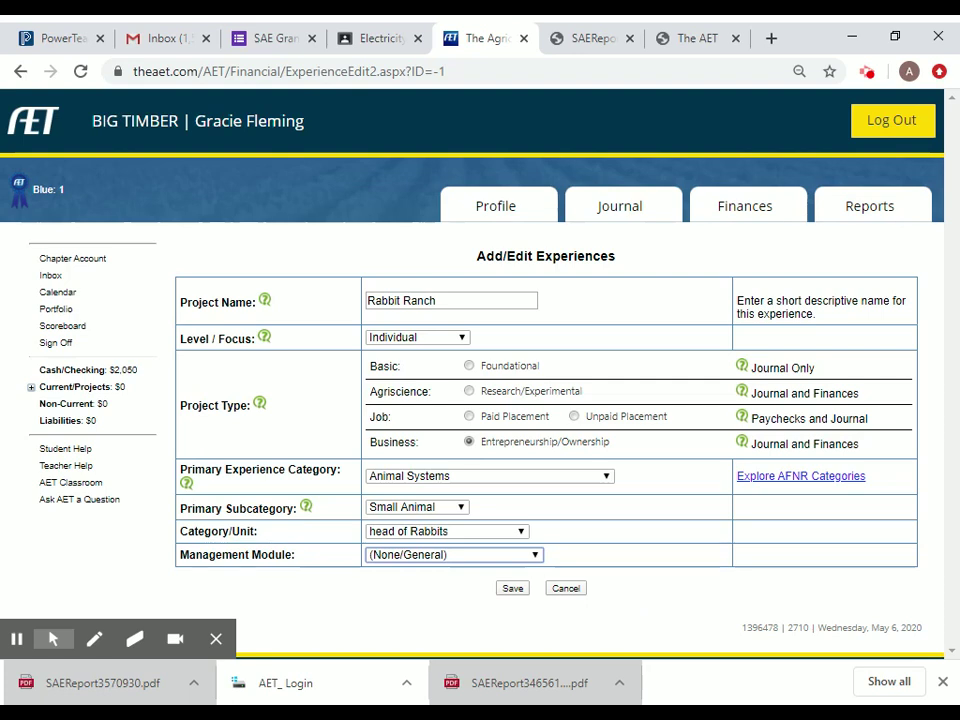
{"action": "left_click", "coordinate": [628, 594]}
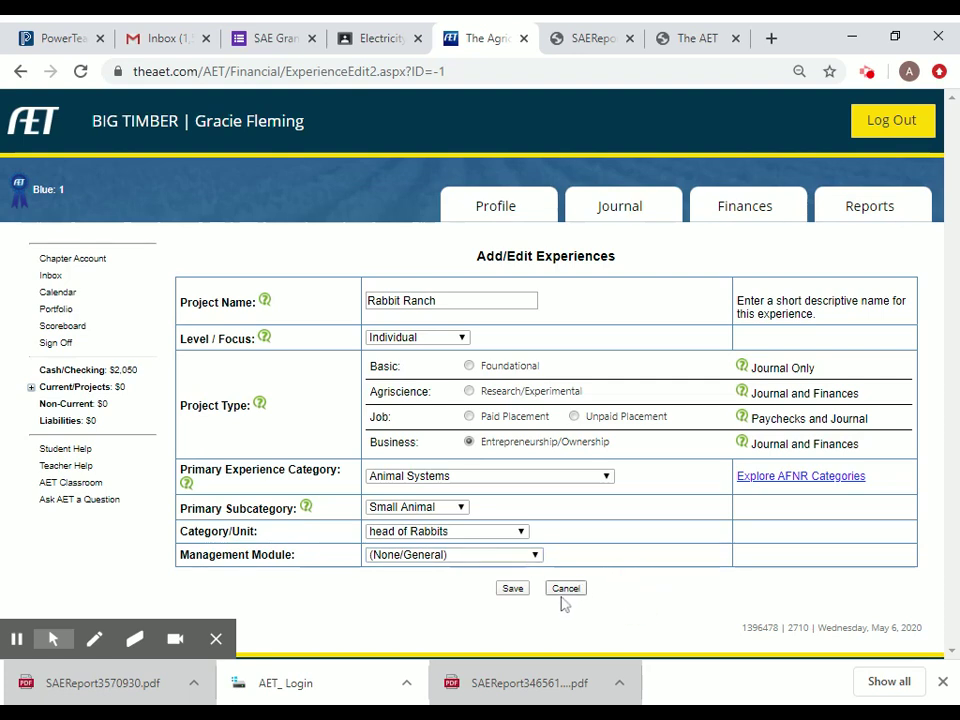
{"action": "left_click", "coordinate": [510, 590]}
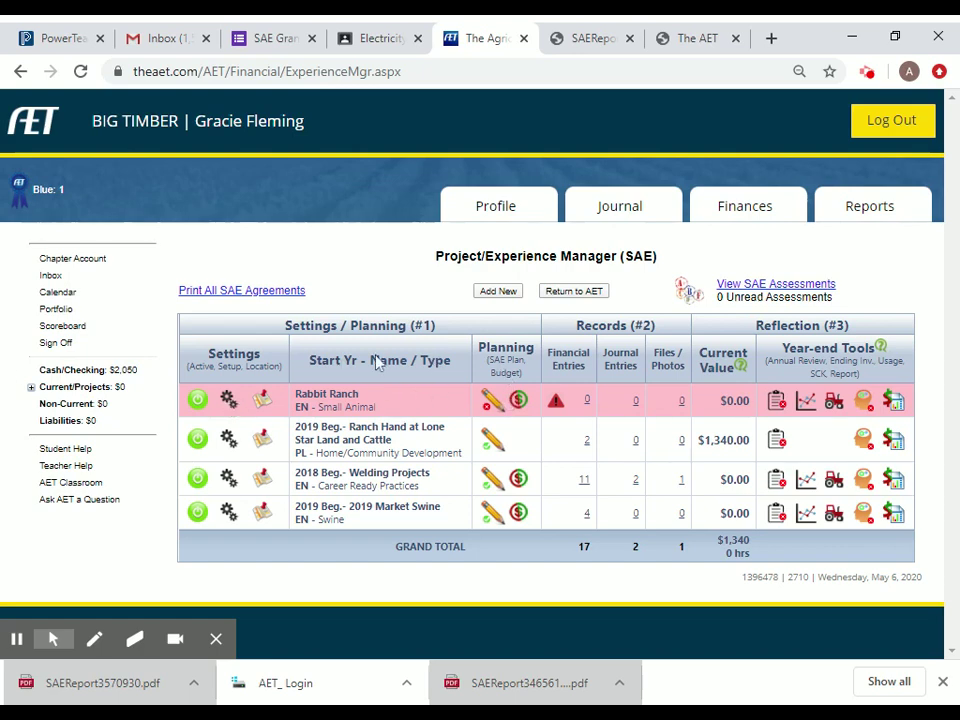
Deactivate the Rabbit Ranch project and activate it again.
{"action": "left_click", "coordinate": [198, 402]}
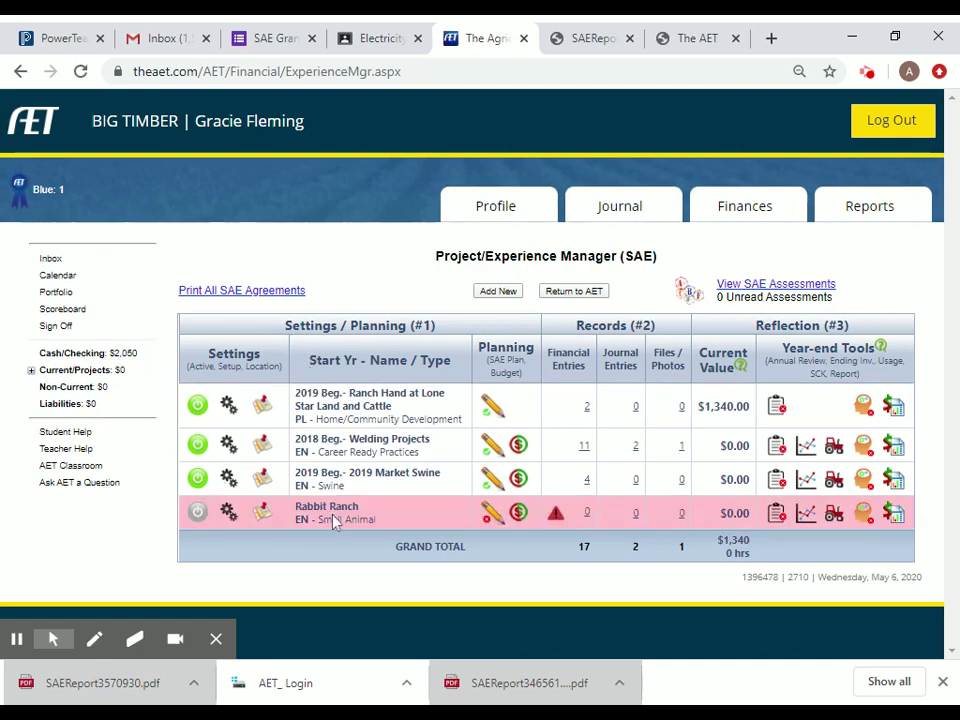
{"action": "left_click", "coordinate": [197, 513]}
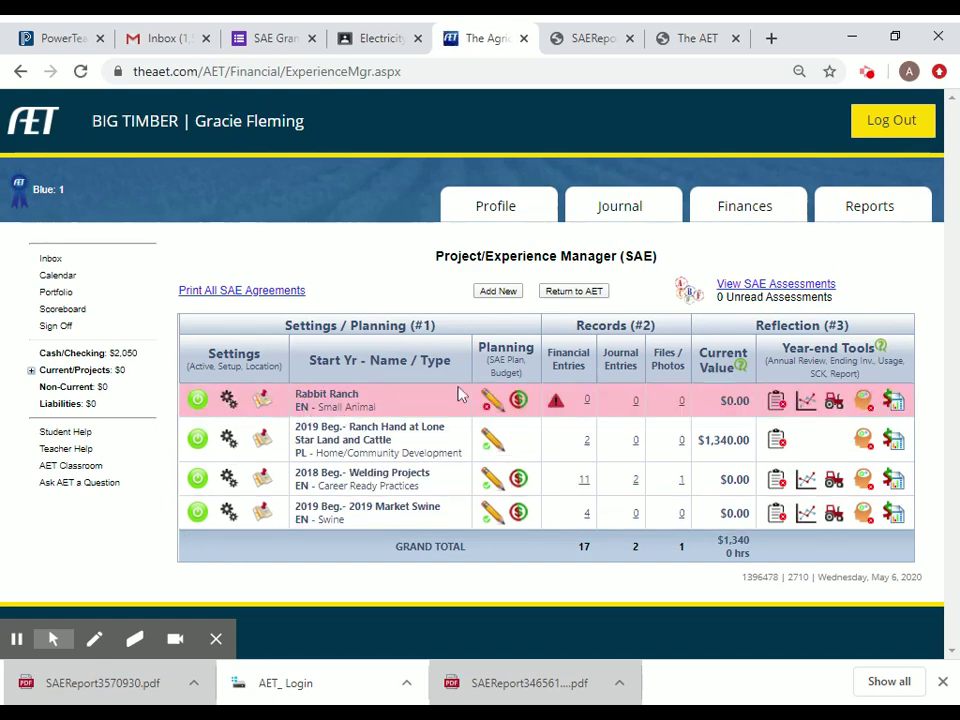
In the Rabbit Ranch SAE plan, write a description covering the rabbit-raising outline, January 2020 to graduation dates, goals, dad's assistance and safety.
{"action": "left_click", "coordinate": [493, 405]}
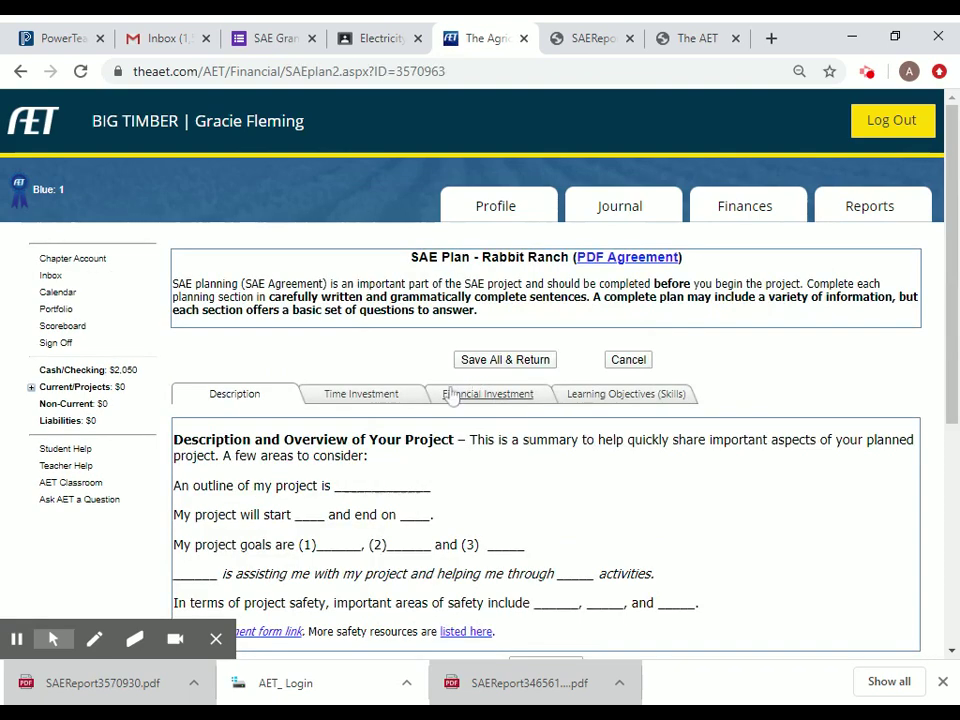
{"action": "scroll", "coordinate": [350, 344], "scroll_direction": "down", "scroll_amount": 1}
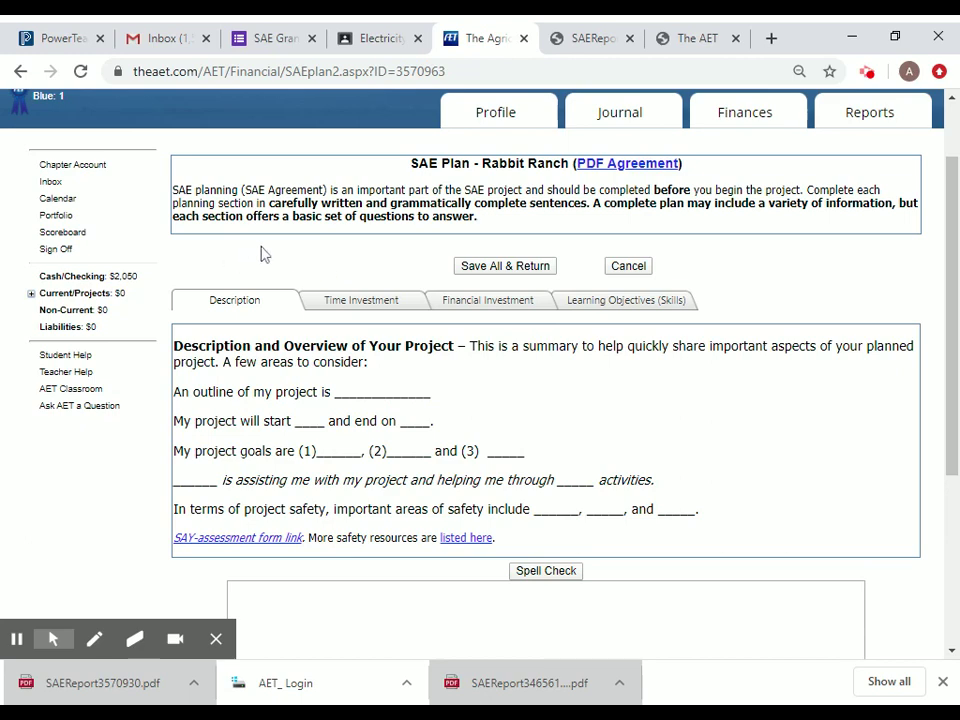
{"action": "scroll", "coordinate": [263, 254], "scroll_direction": "down", "scroll_amount": 2}
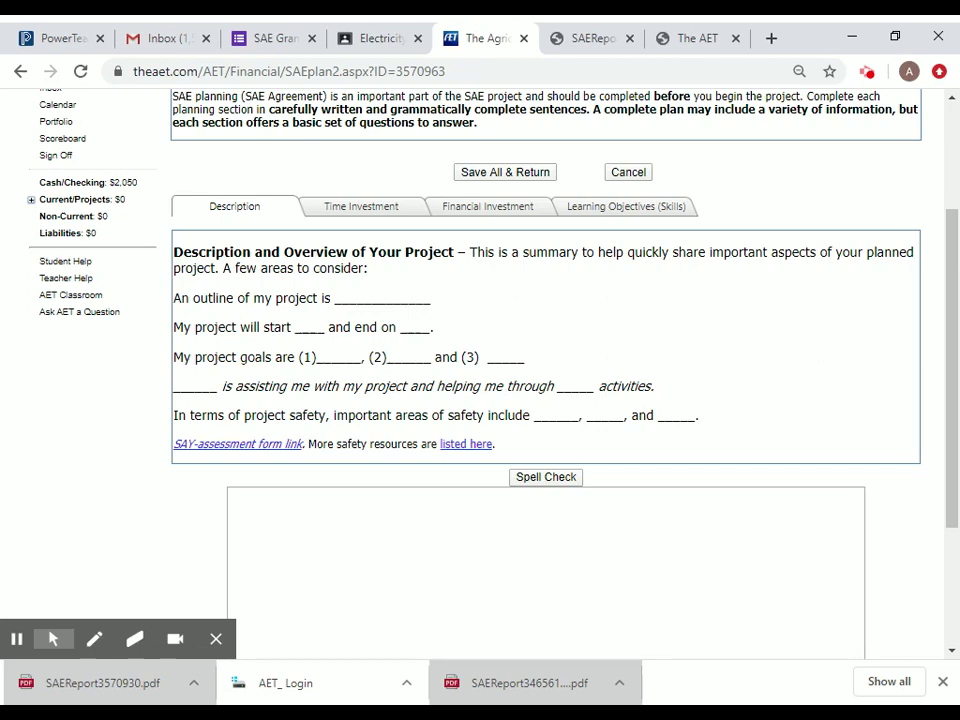
{"action": "scroll", "coordinate": [283, 467], "scroll_direction": "down", "scroll_amount": 2}
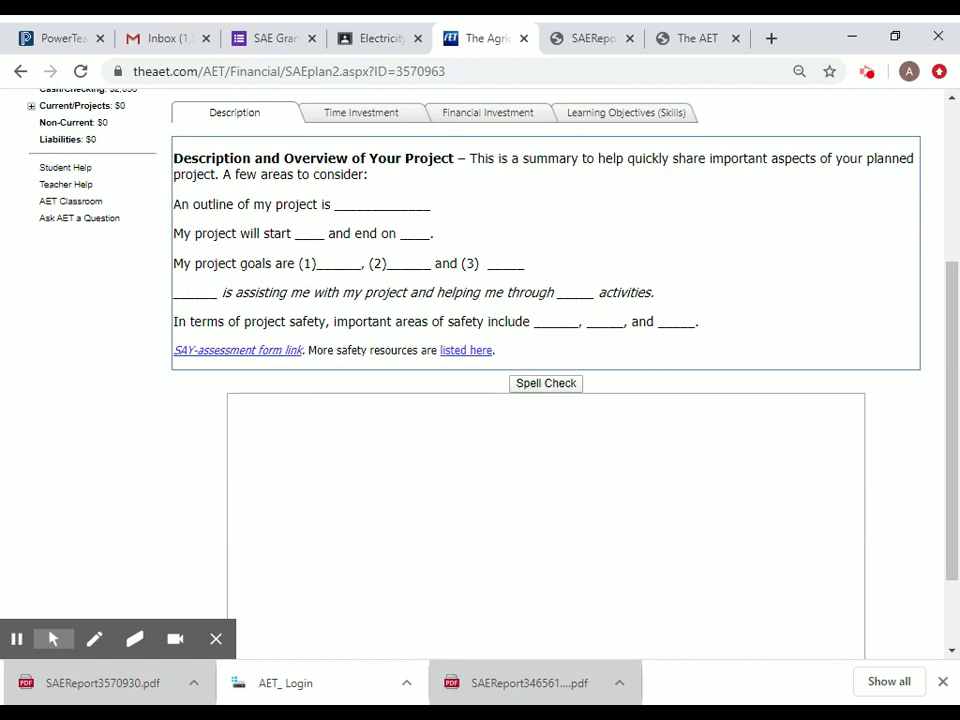
{"action": "left_click", "coordinate": [231, 403]}
{"action": "type", "text": "An outline of my project is I raise mommy rabbits  My project will start January 2020 and end on graduation.  My project goals are kindle at least two healthy litters per year, make $500 profit by 2022 and win rabbit showmanship My dad is assisting me with my project and helping me through rabbit breeding and feeding activities.  In terms of project safety, important areas of safety include avoiding bites and scratches, minimize disease, and keep rabbits secured in cage."}
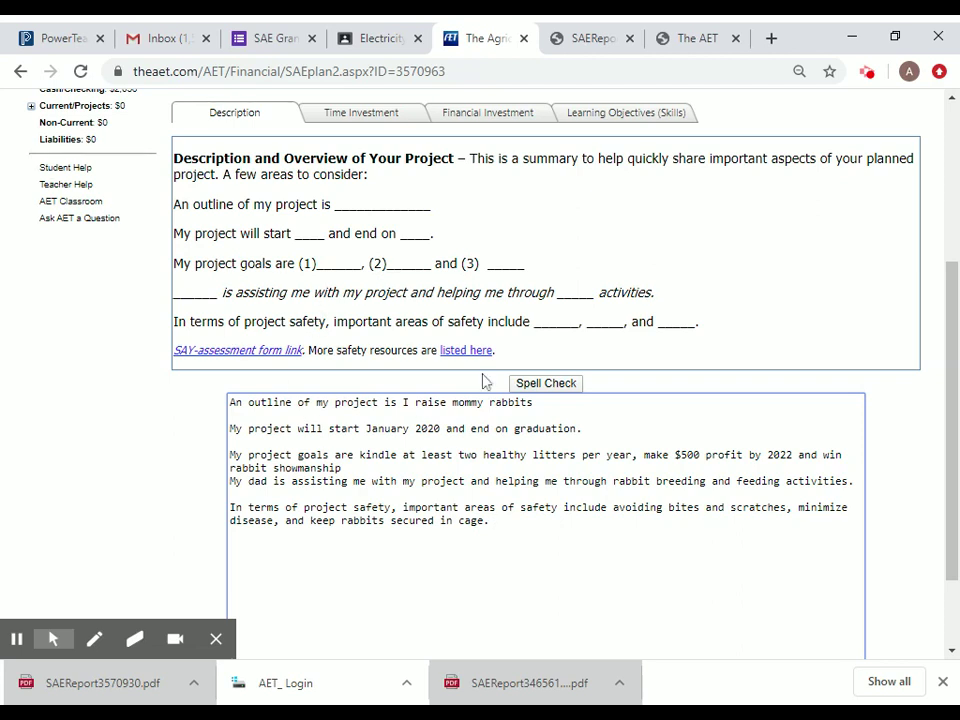
Review the written description and examine the prompts for the plan's time investment and financial investment sections.
{"action": "scroll", "coordinate": [480, 370], "scroll_direction": "down", "scroll_amount": 2}
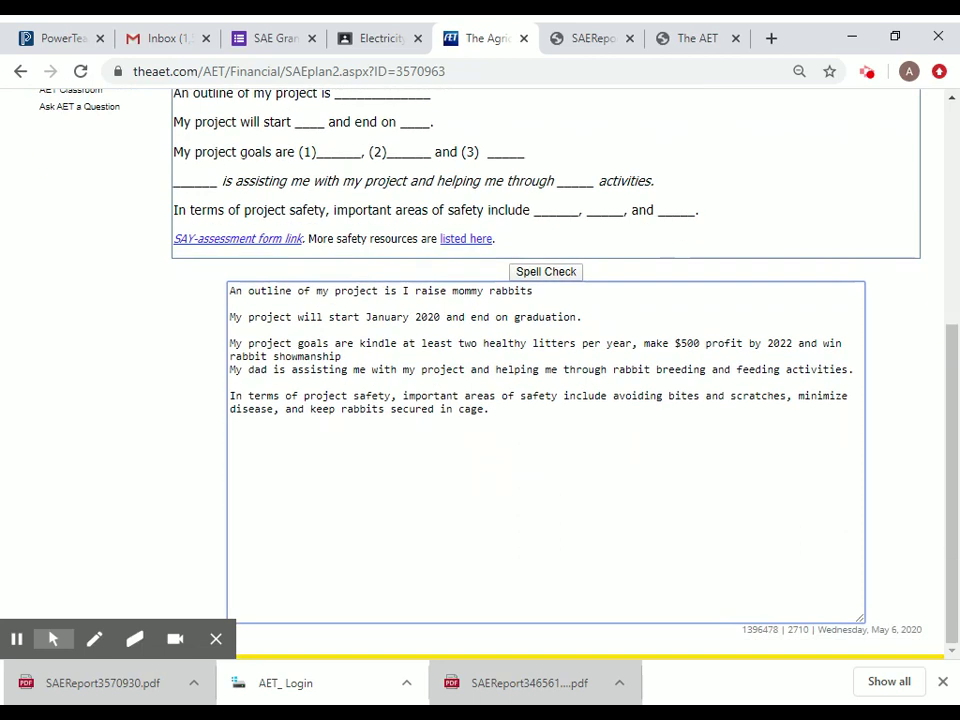
{"action": "scroll", "coordinate": [424, 274], "scroll_direction": "up", "scroll_amount": 3}
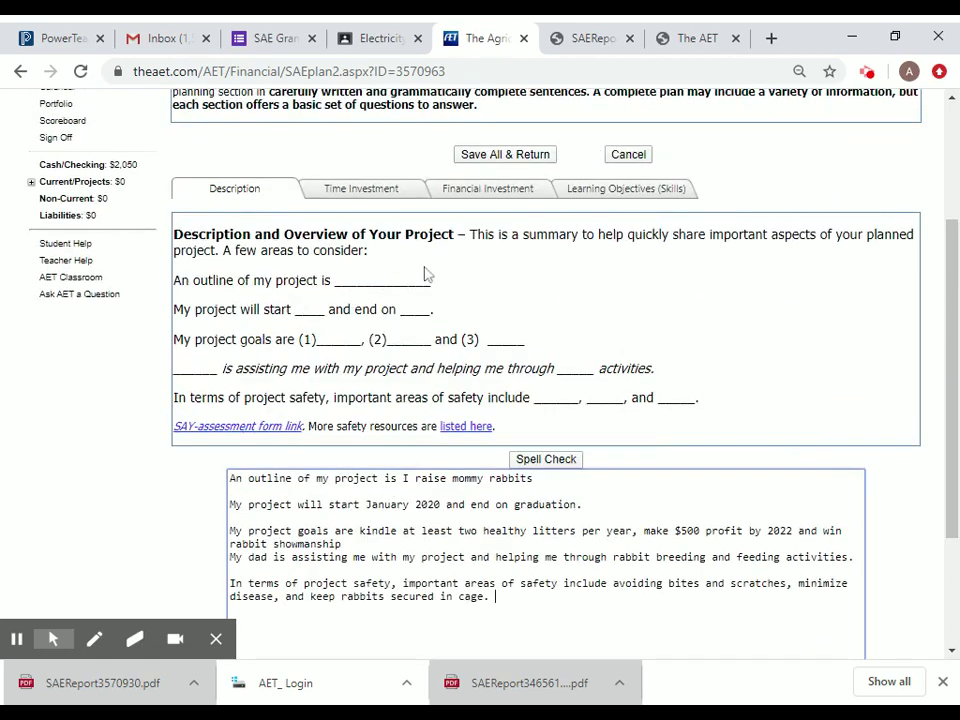
{"action": "left_click", "coordinate": [361, 188]}
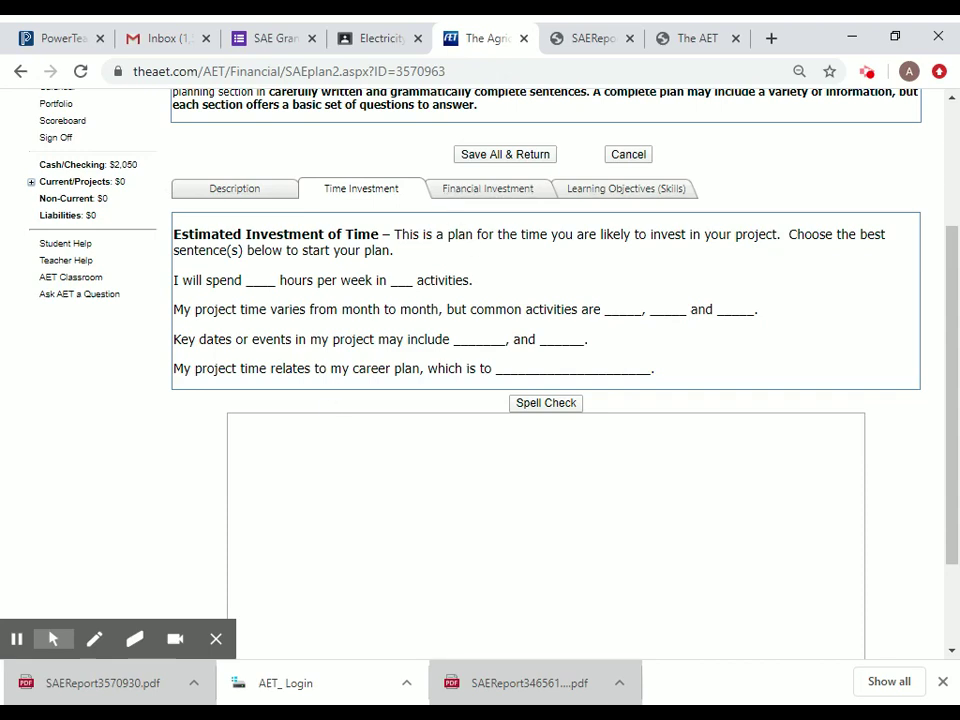
{"action": "left_click", "coordinate": [488, 191]}
{"action": "scroll", "coordinate": [465, 355], "scroll_direction": "down", "scroll_amount": 1}
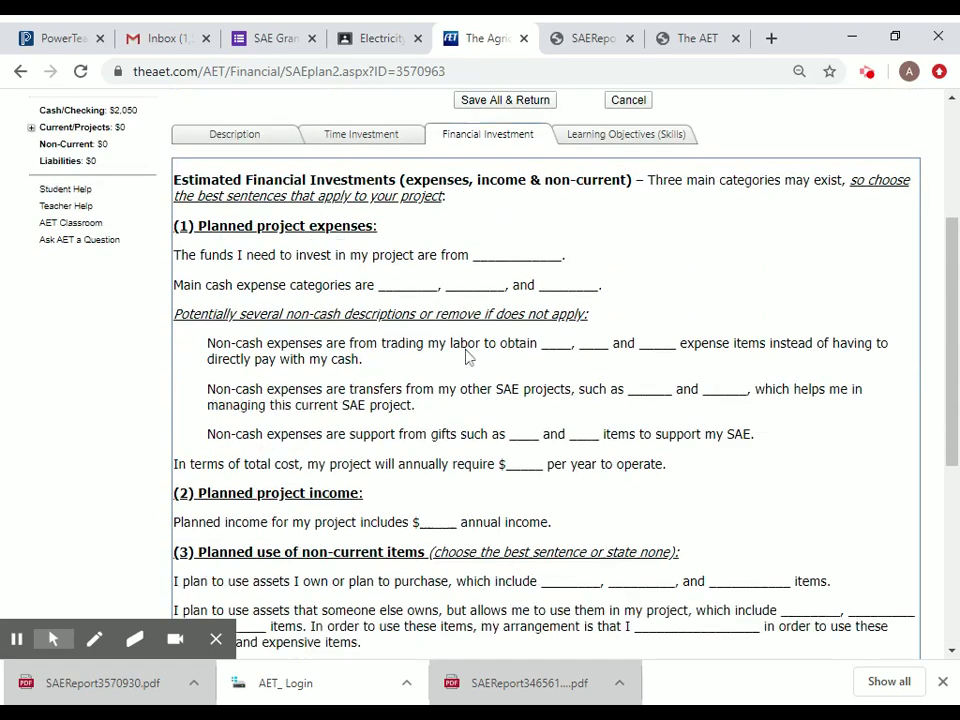
{"action": "scroll", "coordinate": [385, 278], "scroll_direction": "down", "scroll_amount": 4}
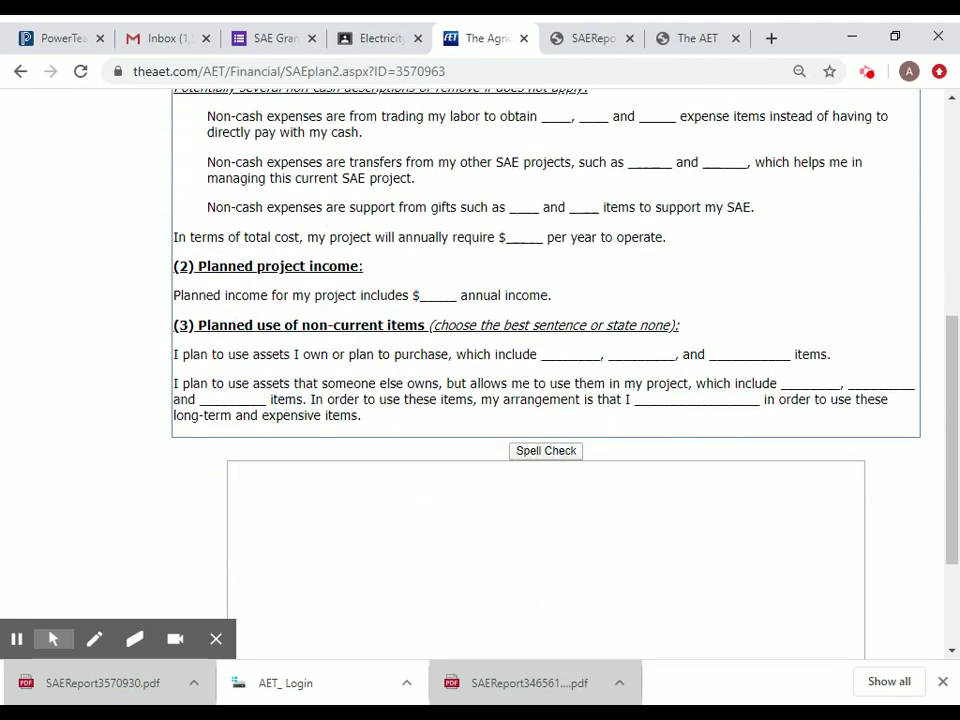
{"action": "scroll", "coordinate": [385, 278], "scroll_direction": "up", "scroll_amount": 3}
{"action": "scroll", "coordinate": [385, 278], "scroll_direction": "up", "scroll_amount": 2}
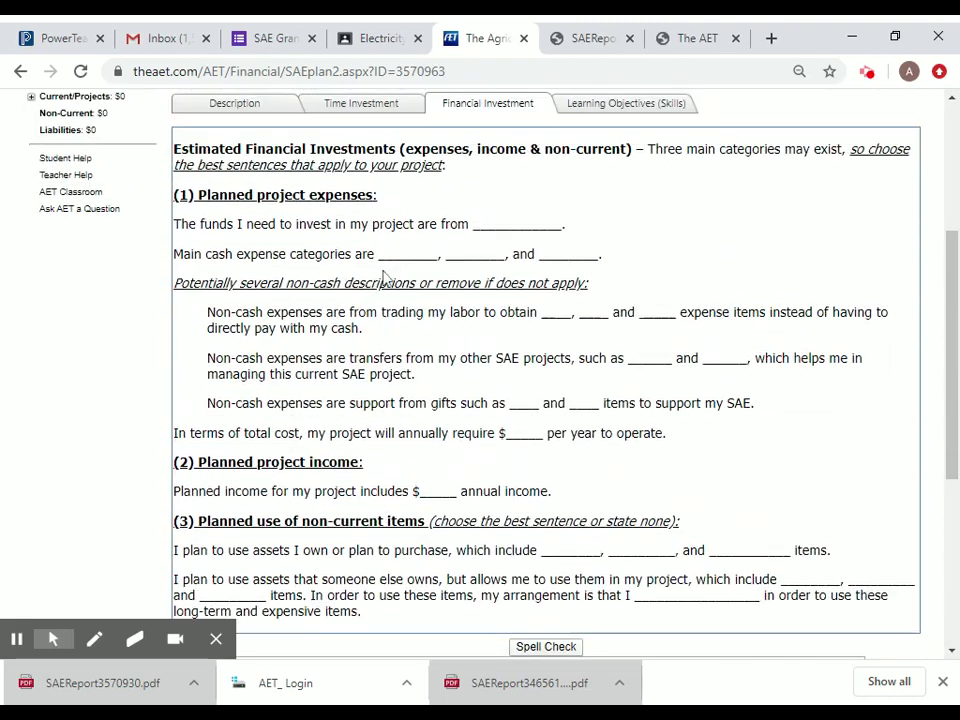
Add the Animal Systems skills AS.02.01 (animal welfare management) and AS.03.01 (nutritional needs) to the Rabbit Ranch plan's learning objectives.
{"action": "left_click", "coordinate": [605, 200]}
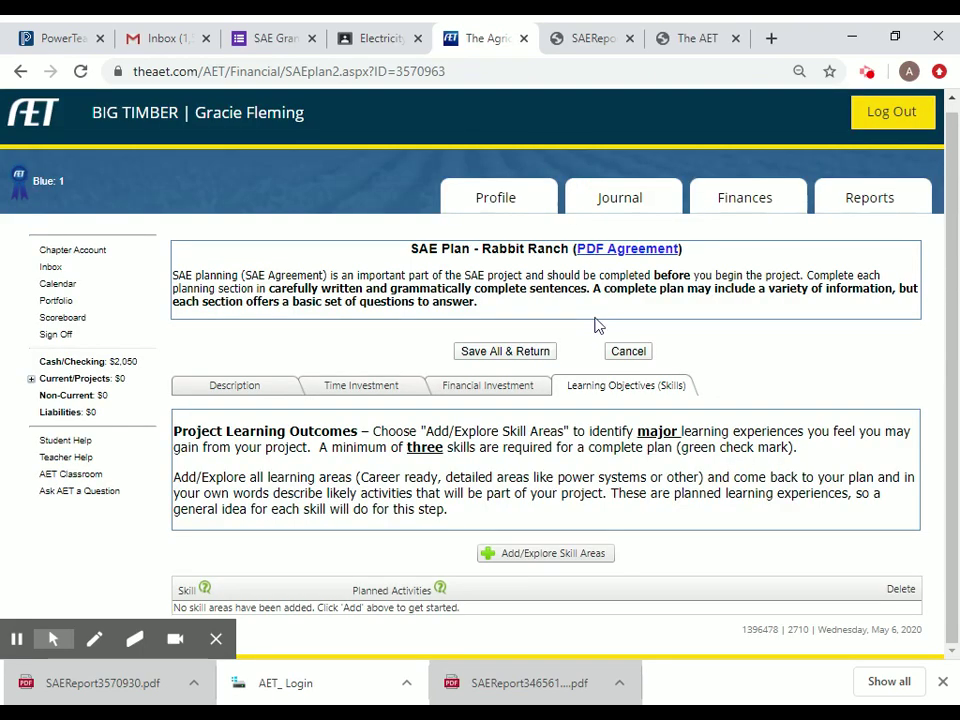
{"action": "left_click", "coordinate": [549, 566]}
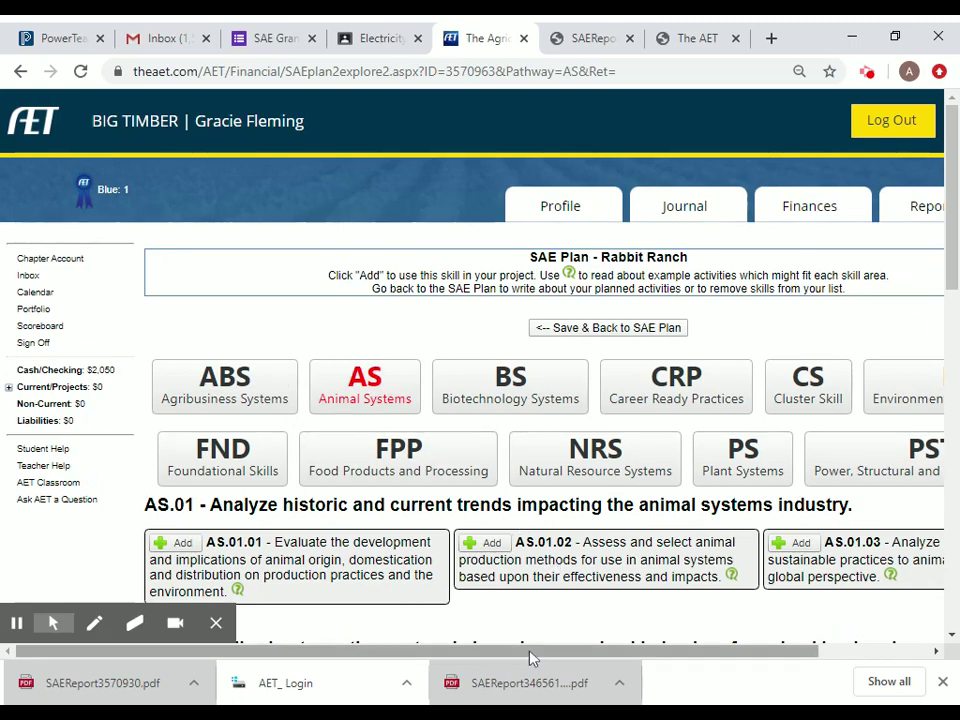
{"action": "left_click_drag", "start_coordinate": [531, 653], "coordinate": [597, 655]}
{"action": "key", "text": "ctrl+minus"}
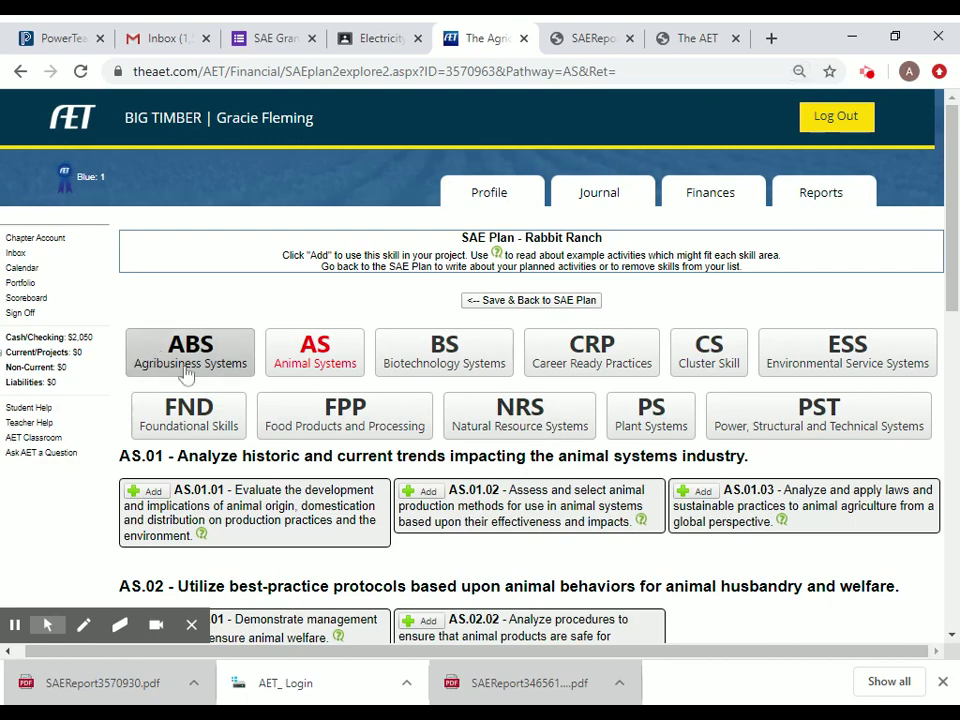
{"action": "scroll", "coordinate": [232, 437], "scroll_direction": "down", "scroll_amount": 2}
{"action": "scroll", "coordinate": [332, 418], "scroll_direction": "down", "scroll_amount": 4}
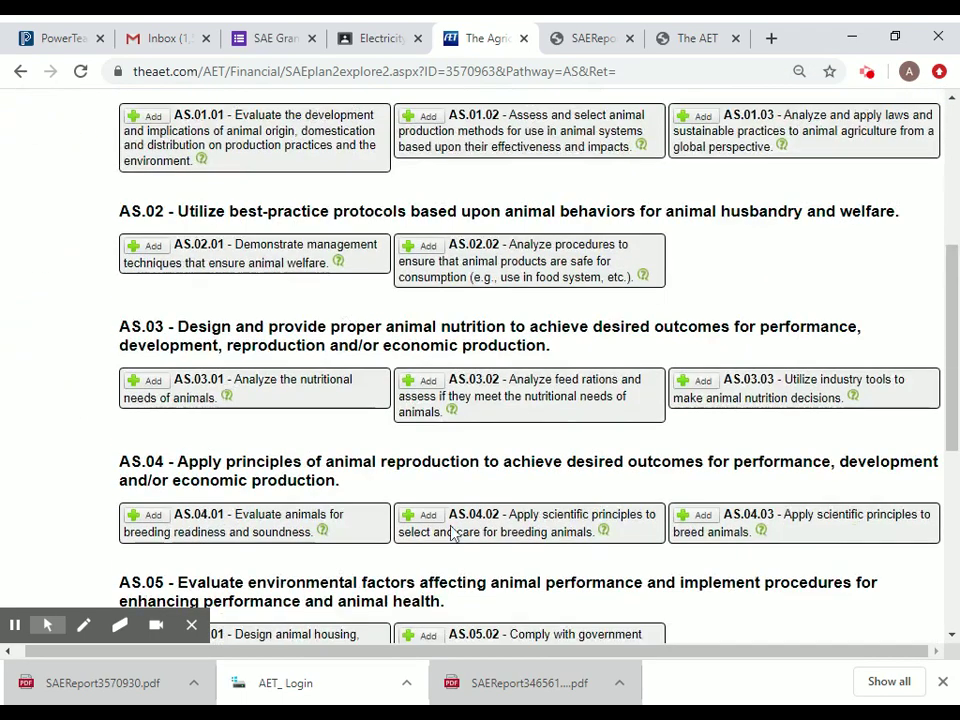
{"action": "scroll", "coordinate": [317, 399], "scroll_direction": "down", "scroll_amount": 3}
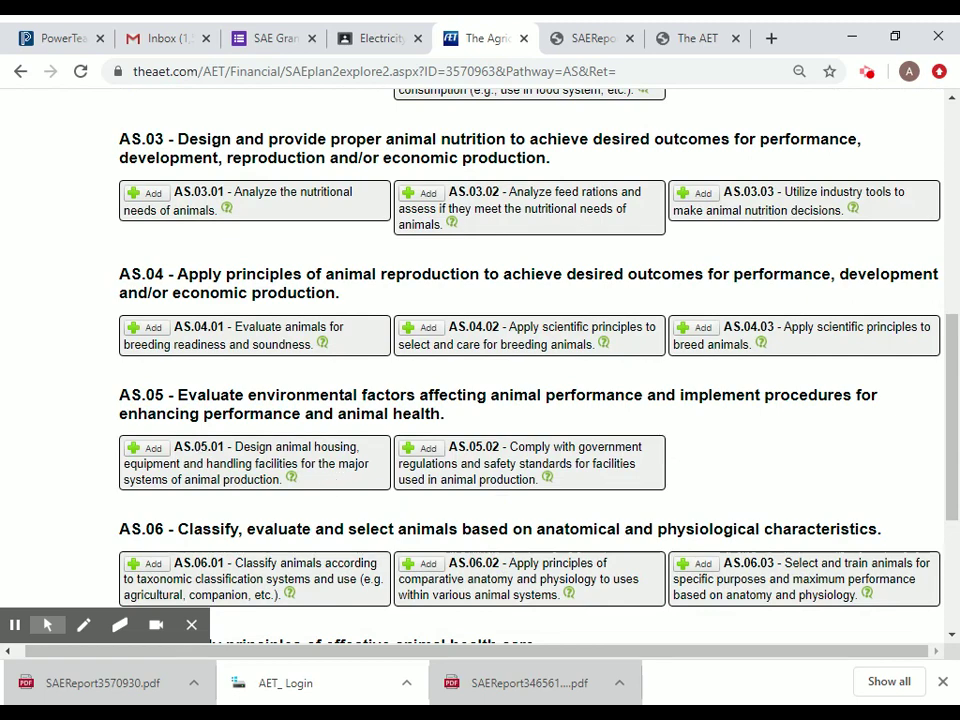
{"action": "scroll", "coordinate": [408, 509], "scroll_direction": "up", "scroll_amount": 5}
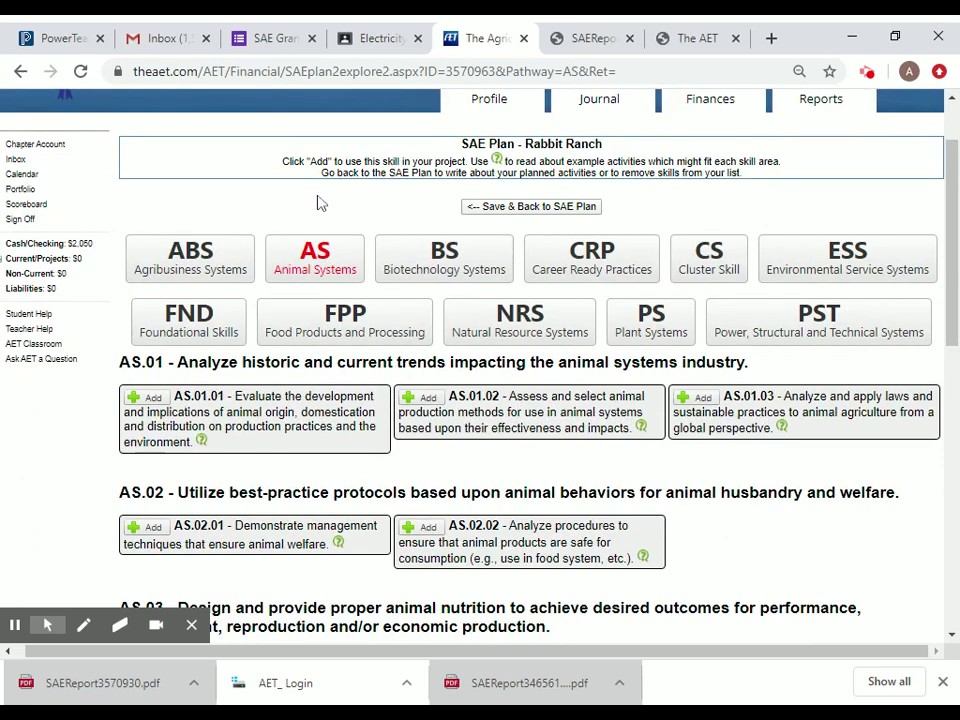
{"action": "scroll", "coordinate": [317, 206], "scroll_direction": "down", "scroll_amount": 1}
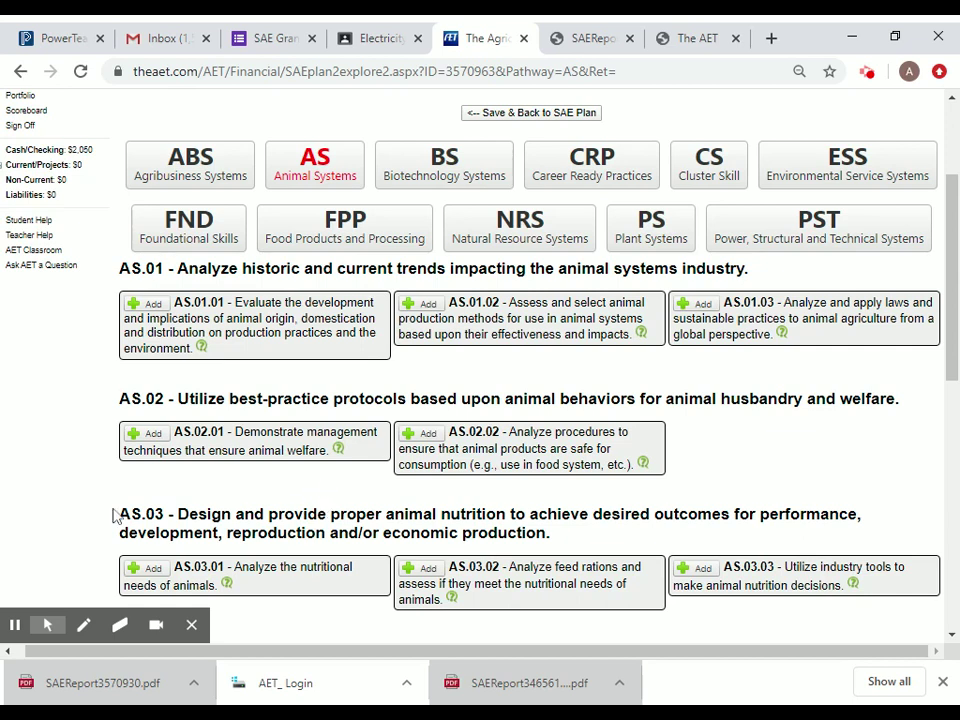
{"action": "left_click", "coordinate": [148, 433]}
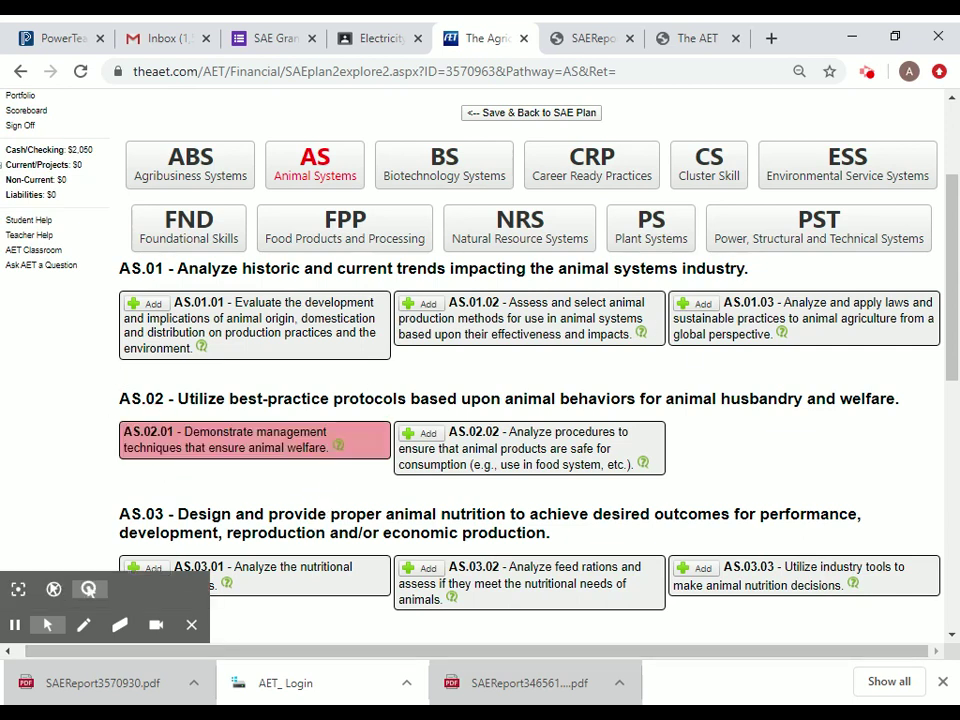
{"action": "left_click", "coordinate": [147, 568]}
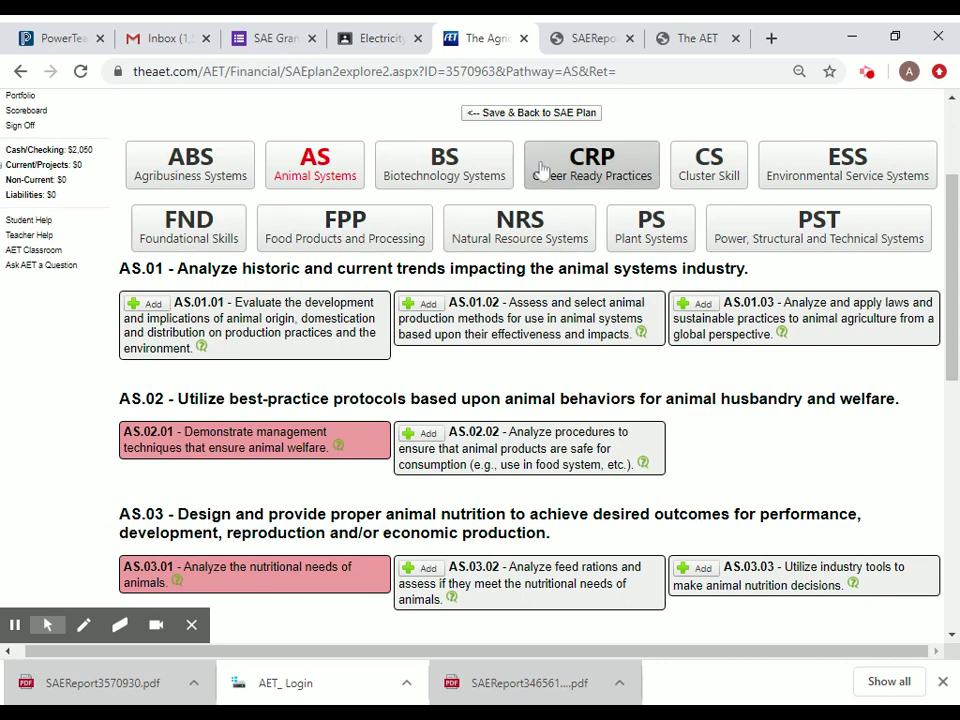
Examine the Career Ready Practices skill areas available for the plan.
{"action": "left_click", "coordinate": [617, 168]}
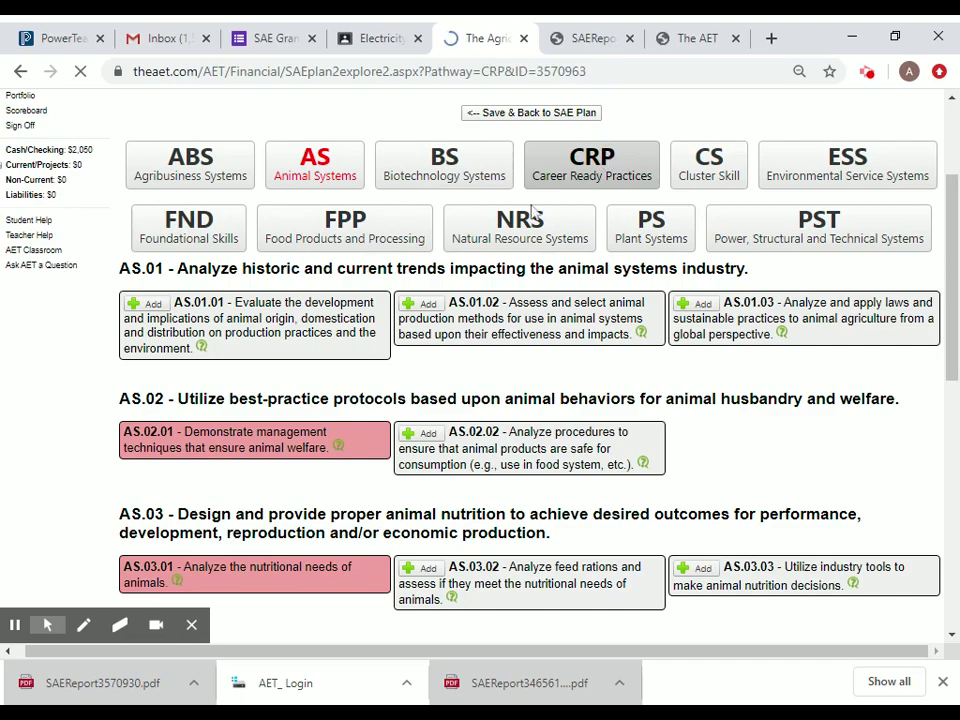
{"action": "scroll", "coordinate": [380, 440], "scroll_direction": "down", "scroll_amount": 2}
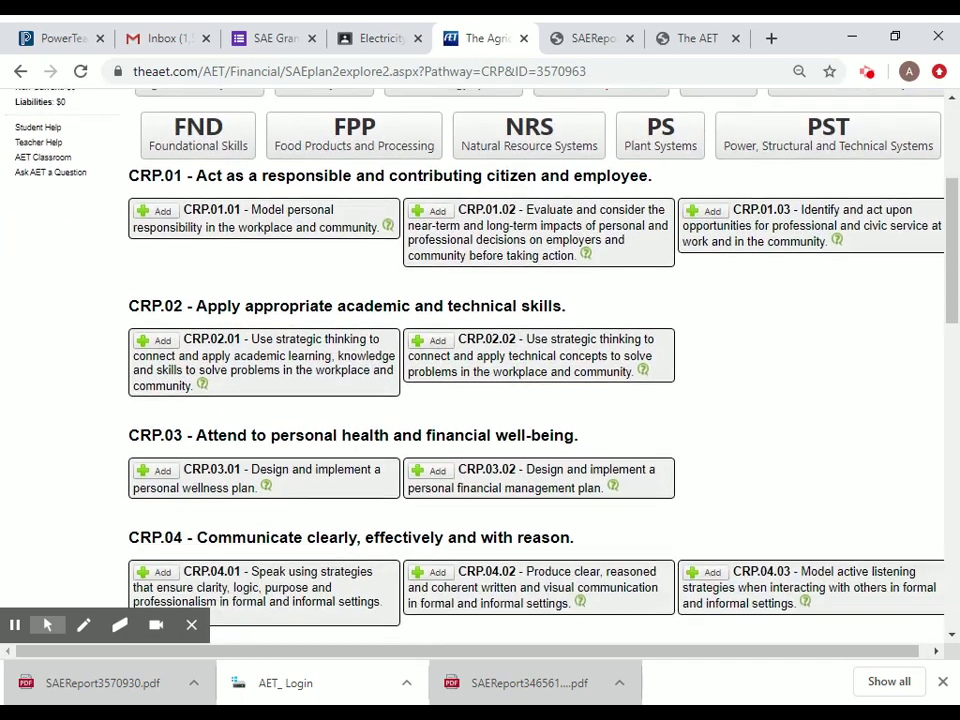
{"action": "scroll", "coordinate": [381, 421], "scroll_direction": "down", "scroll_amount": 2}
{"action": "scroll", "coordinate": [381, 411], "scroll_direction": "up", "scroll_amount": 4}
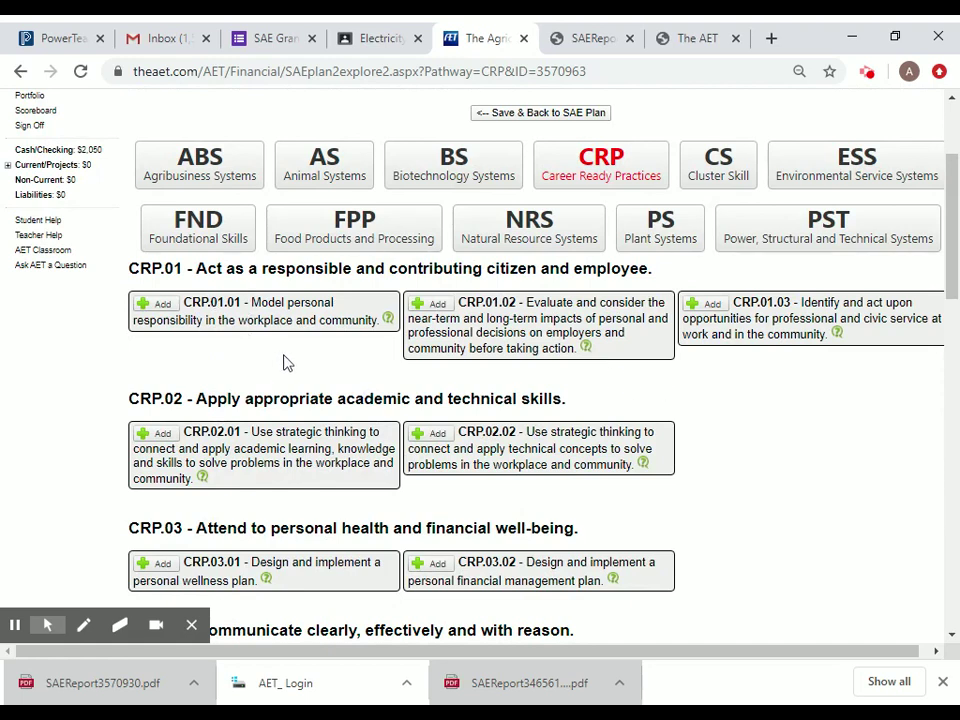
{"action": "scroll", "coordinate": [291, 343], "scroll_direction": "down", "scroll_amount": 4}
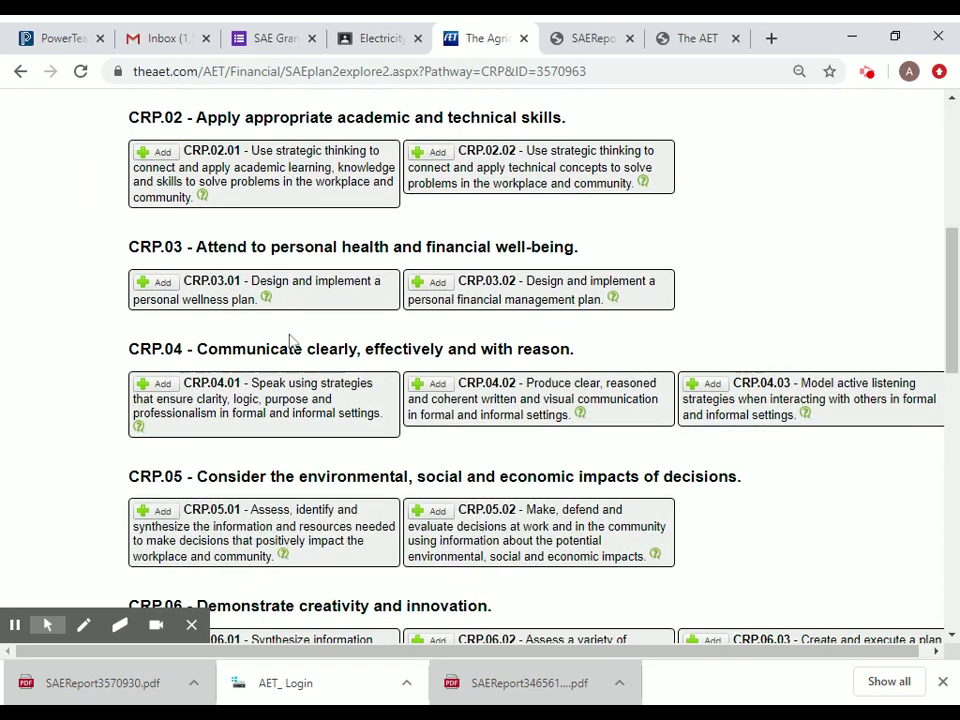
{"action": "scroll", "coordinate": [289, 343], "scroll_direction": "down", "scroll_amount": 1}
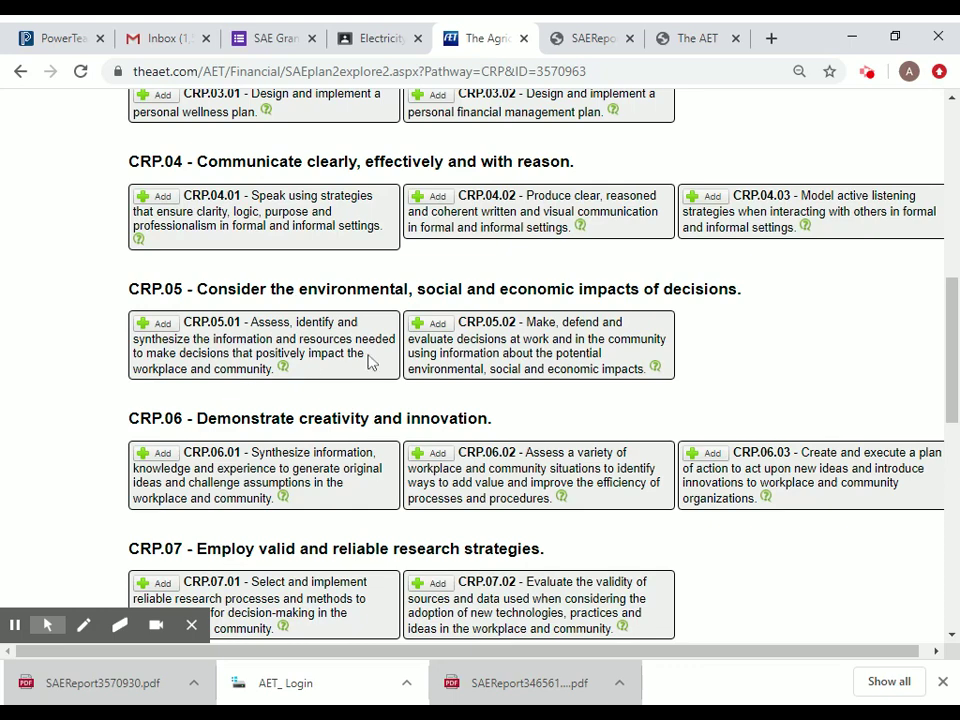
{"action": "scroll", "coordinate": [371, 362], "scroll_direction": "up", "scroll_amount": 10}
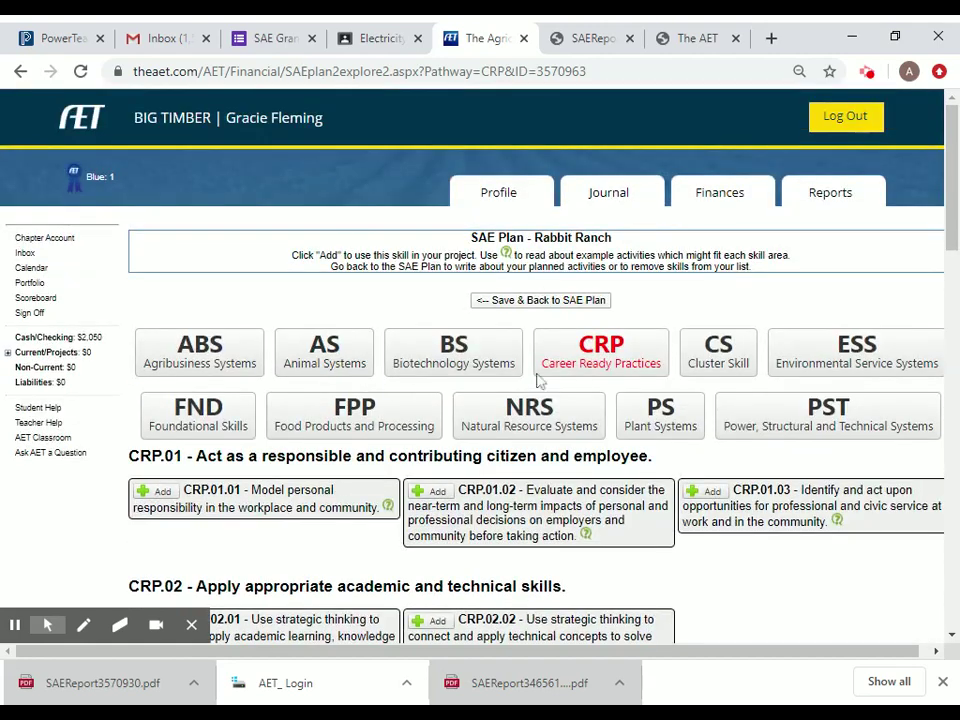
Return to the SAE plan and enter "clean pen, fill water, groom rabbits" as planned activities for skill AS.02.01.
{"action": "left_click", "coordinate": [539, 301]}
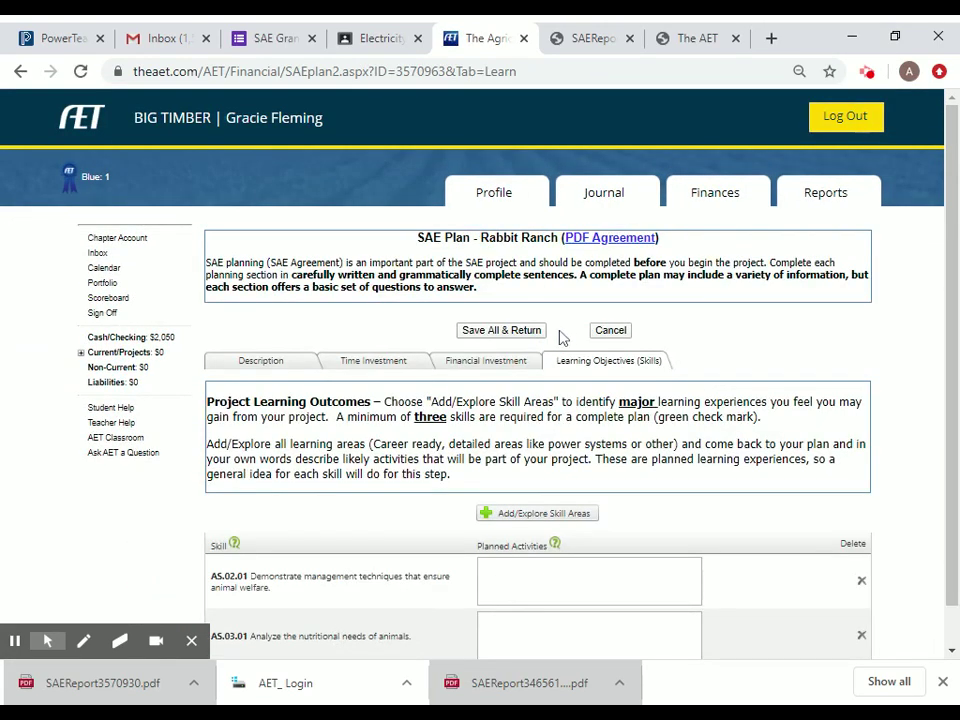
{"action": "scroll", "coordinate": [560, 340], "scroll_direction": "down", "scroll_amount": 1}
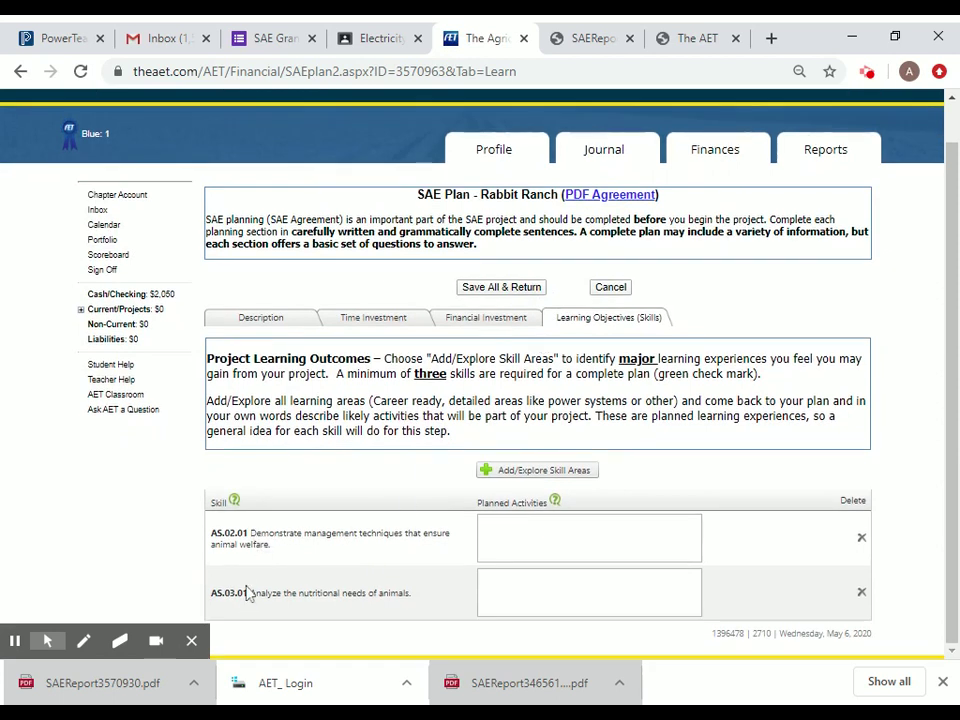
{"action": "left_click", "coordinate": [589, 538]}
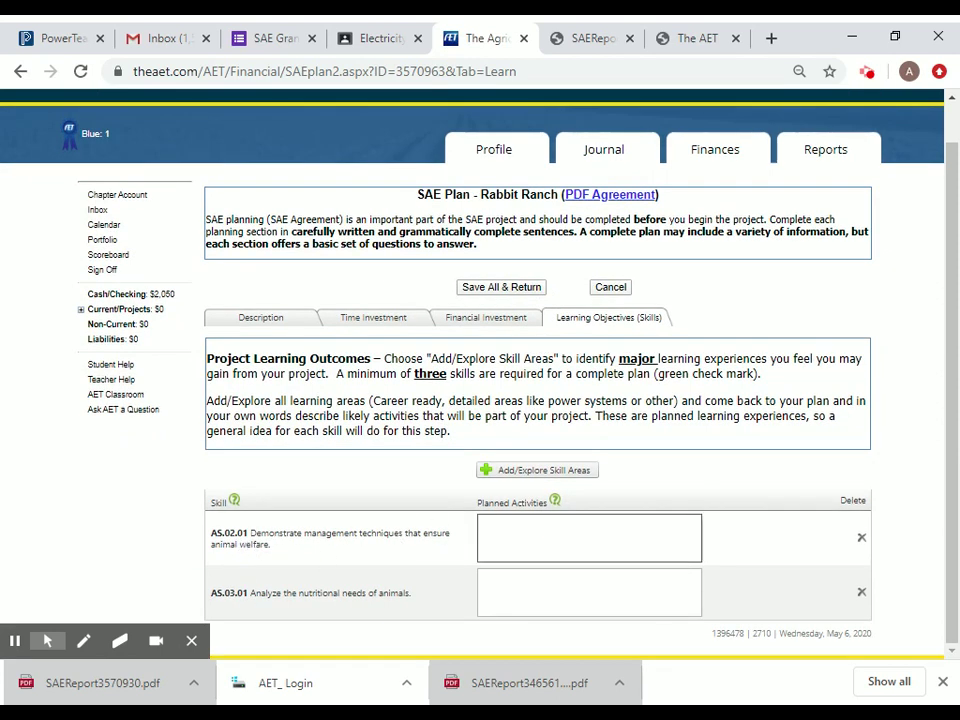
{"action": "left_click", "coordinate": [499, 527]}
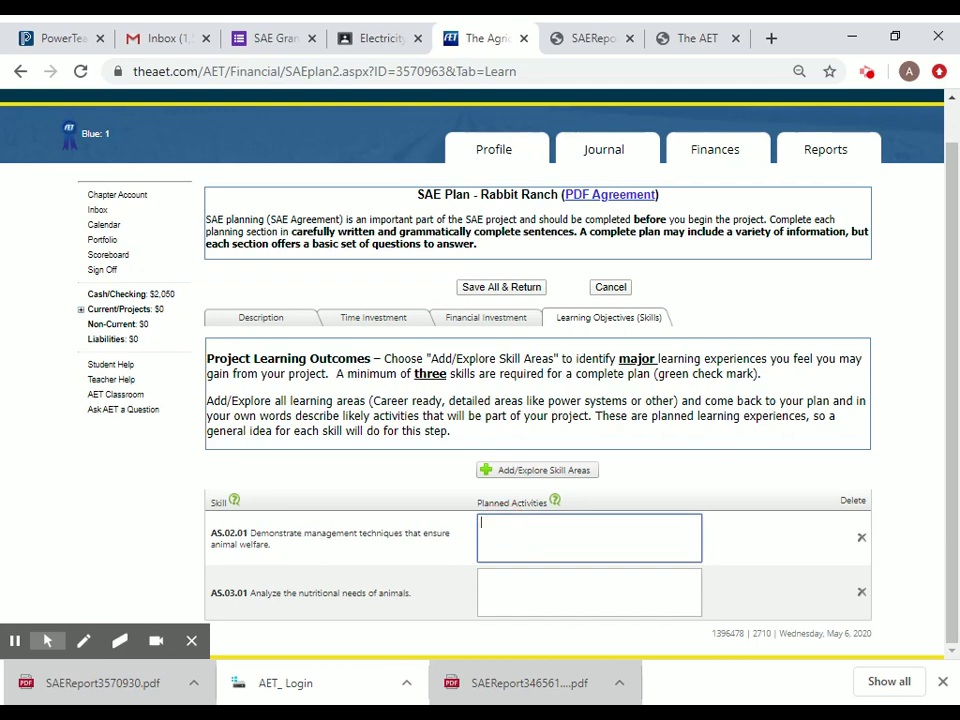
{"action": "type", "text": "clean pen, fi"}
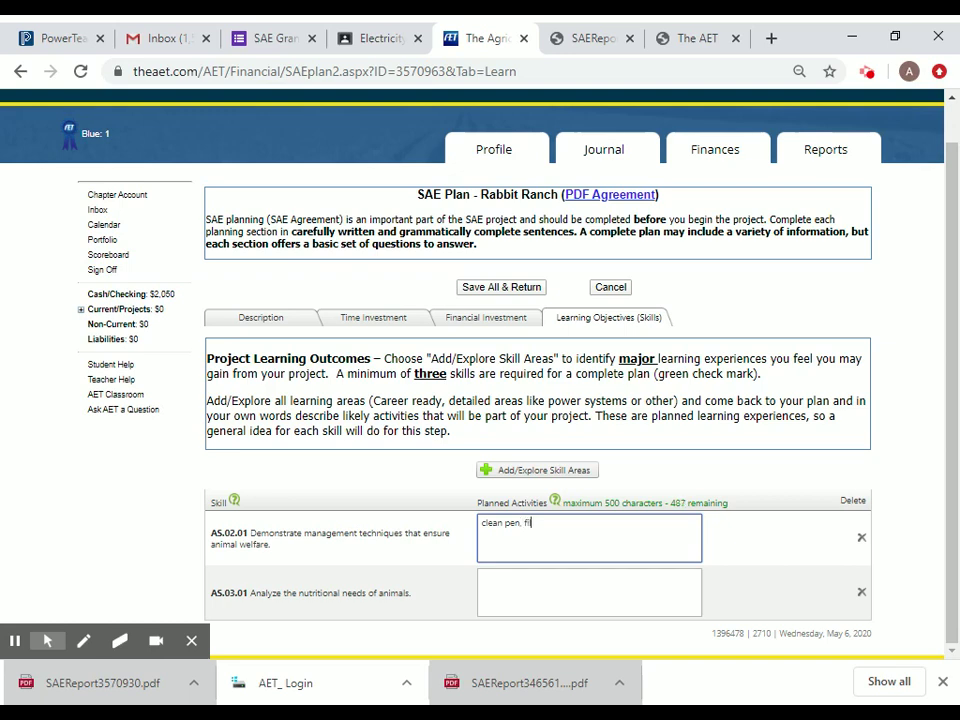
{"action": "type", "text": "ll water, groom rabbits"}
For skill AS.03.01, enter a planned activity about having talked to a named contact, and save the whole SAE plan.
{"action": "left_click", "coordinate": [529, 596]}
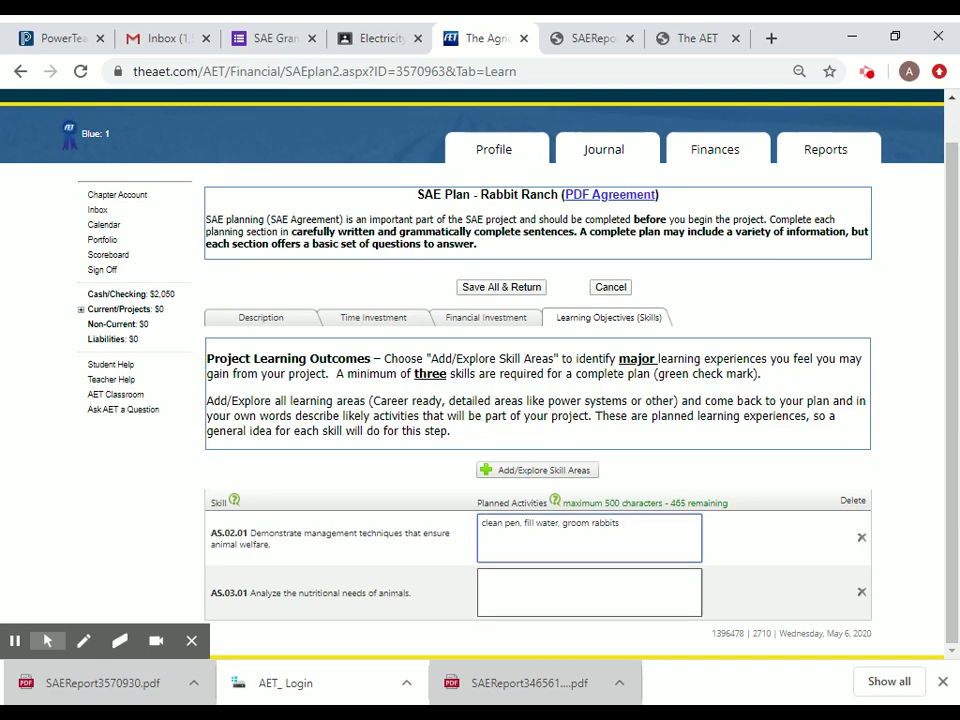
{"action": "left_click", "coordinate": [529, 596]}
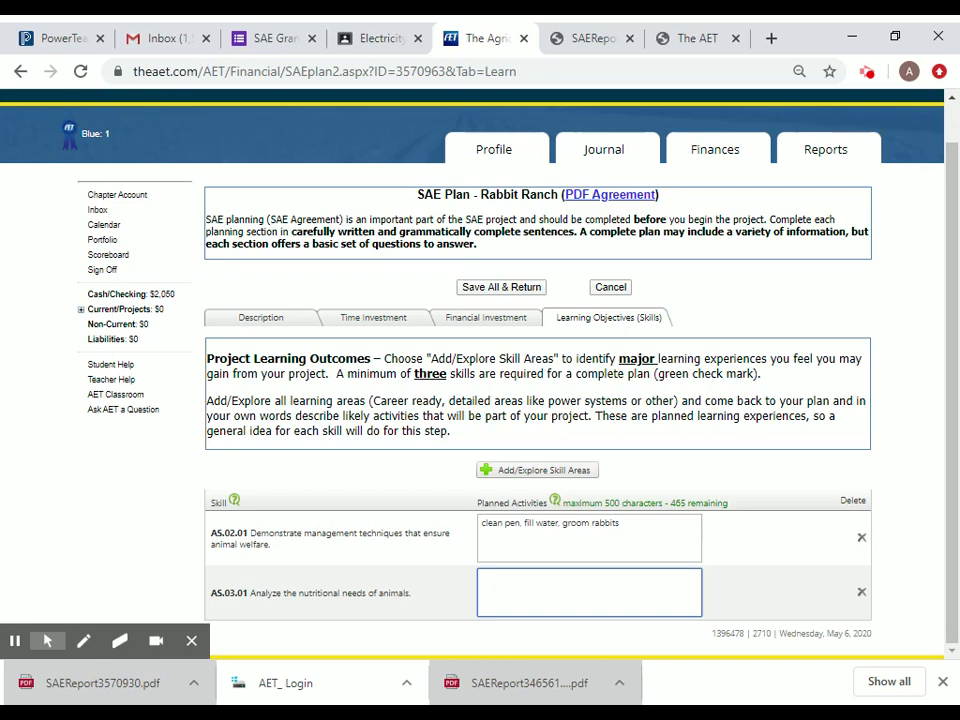
{"action": "type", "text": "Talked to jennifer at Yellow"}
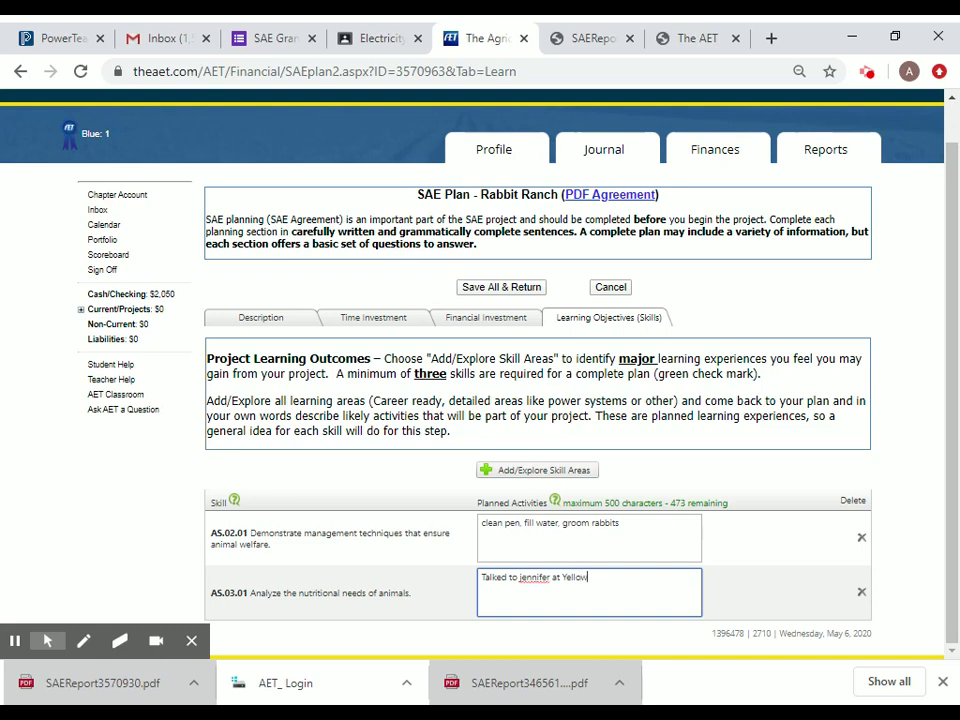
{"action": "type", "text": "stoc"}
{"action": "type", "text": "."}
{"action": "left_click", "coordinate": [499, 288]}
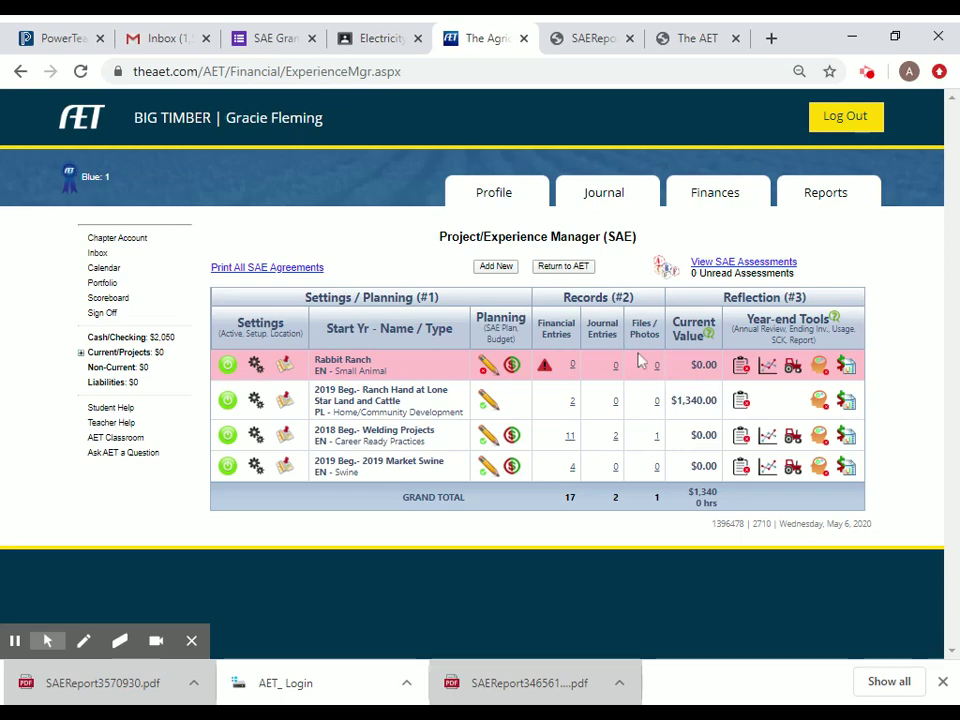
From Rabbit Ranch's financial entries, create an entrepreneurship expense for Rabbit Ranch with type Feed, amount $100 and memo "3 bags, rabbit finisher".
{"action": "left_click", "coordinate": [572, 368]}
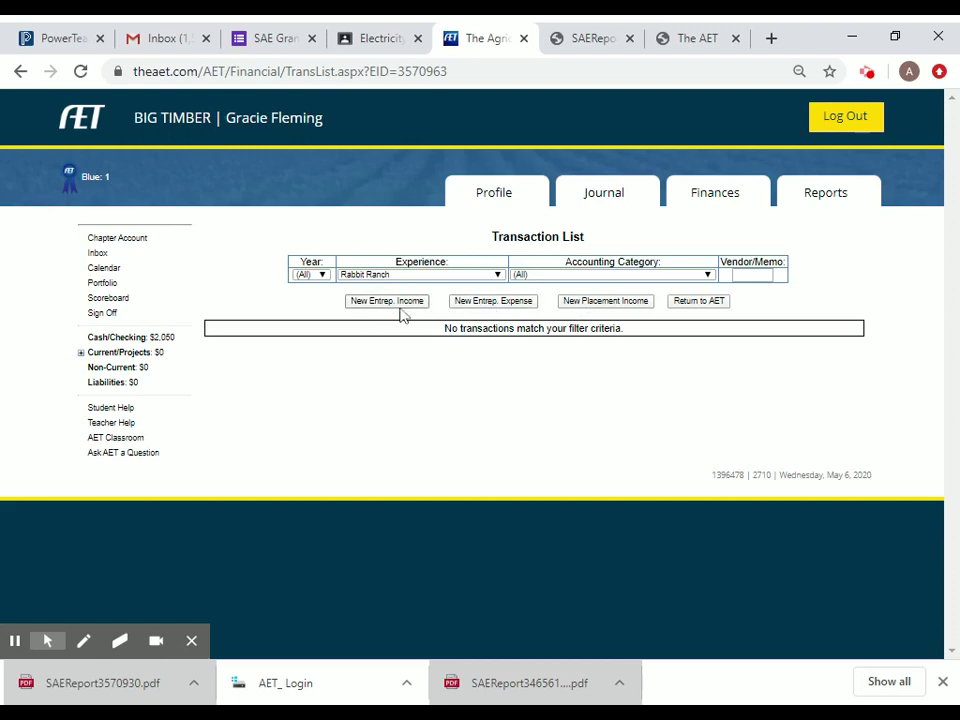
{"action": "left_click", "coordinate": [472, 308]}
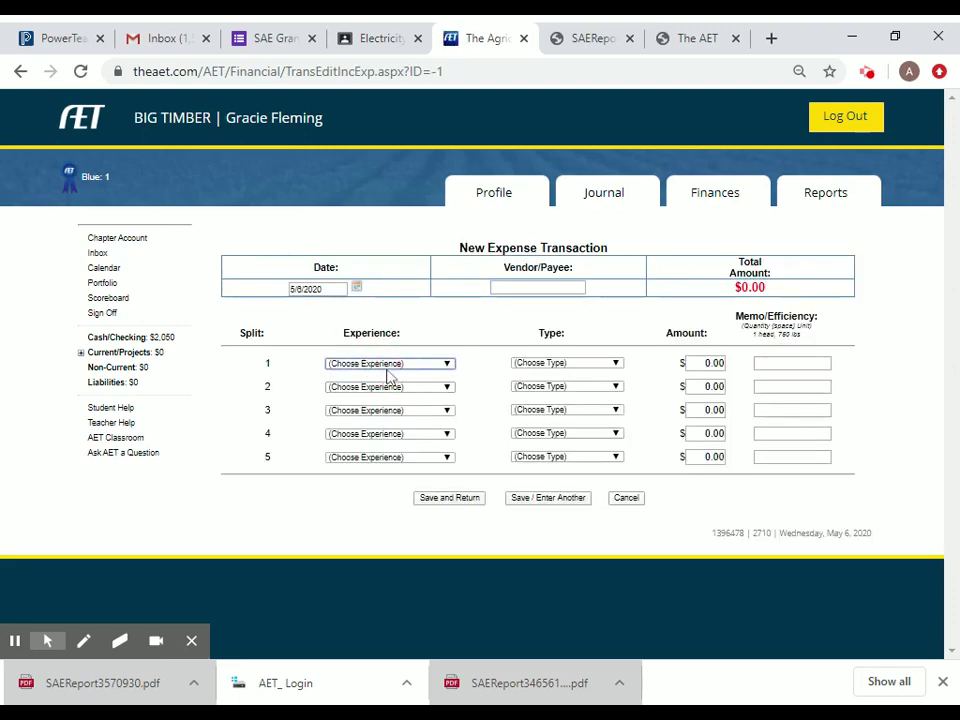
{"action": "left_click", "coordinate": [389, 363]}
{"action": "left_click", "coordinate": [389, 378]}
{"action": "left_click", "coordinate": [531, 363]}
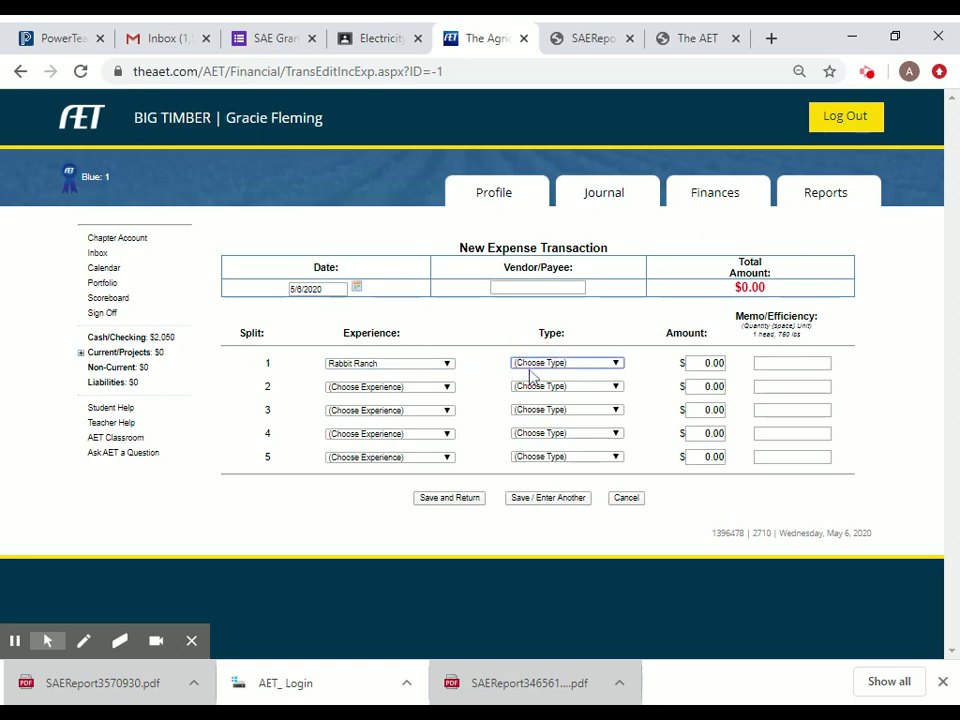
{"action": "left_click", "coordinate": [531, 375]}
{"action": "left_click", "coordinate": [712, 363]}
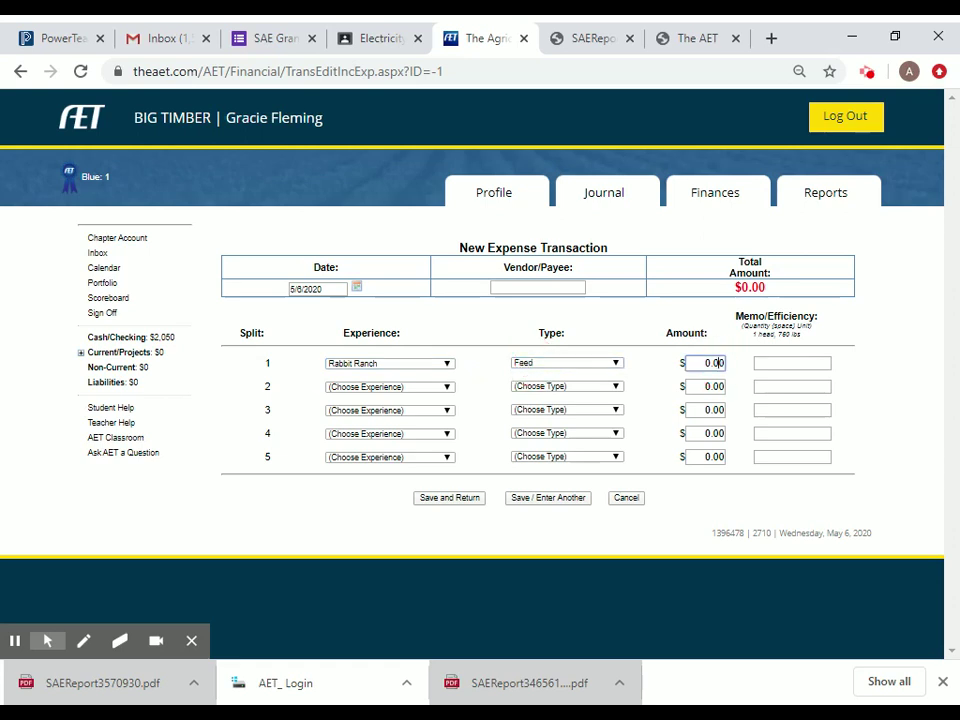
{"action": "type", "text": "100"}
{"action": "left_click", "coordinate": [765, 364]}
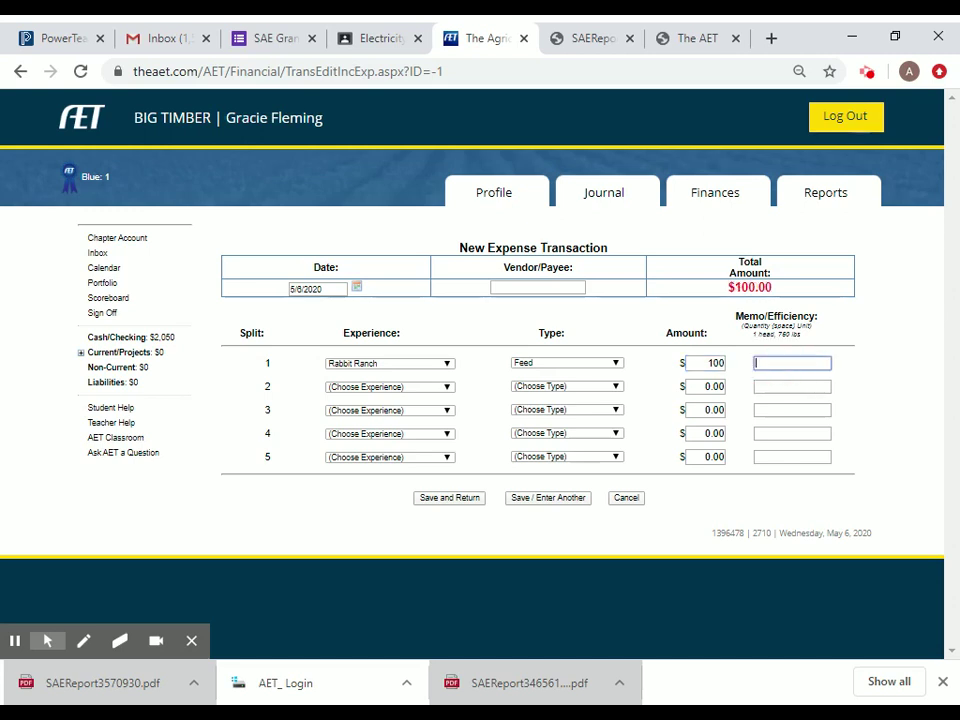
{"action": "type", "text": "3 bags, rabbit finished"}
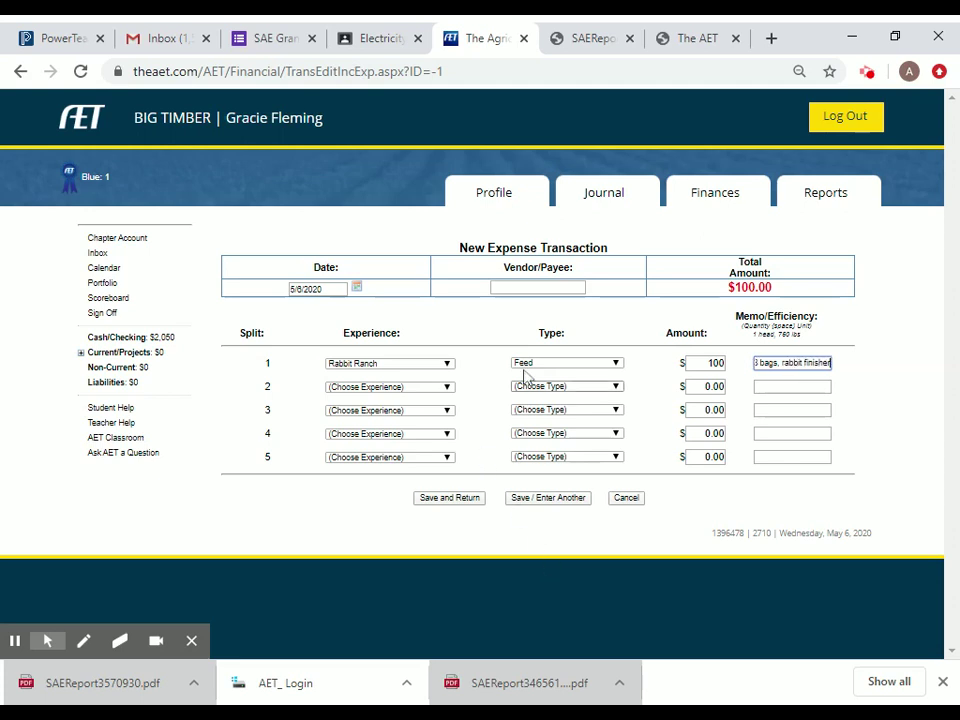
Set the expense's vendor to Yellowstone Feeds and save the transaction, returning to the transaction list.
{"action": "left_click", "coordinate": [560, 288]}
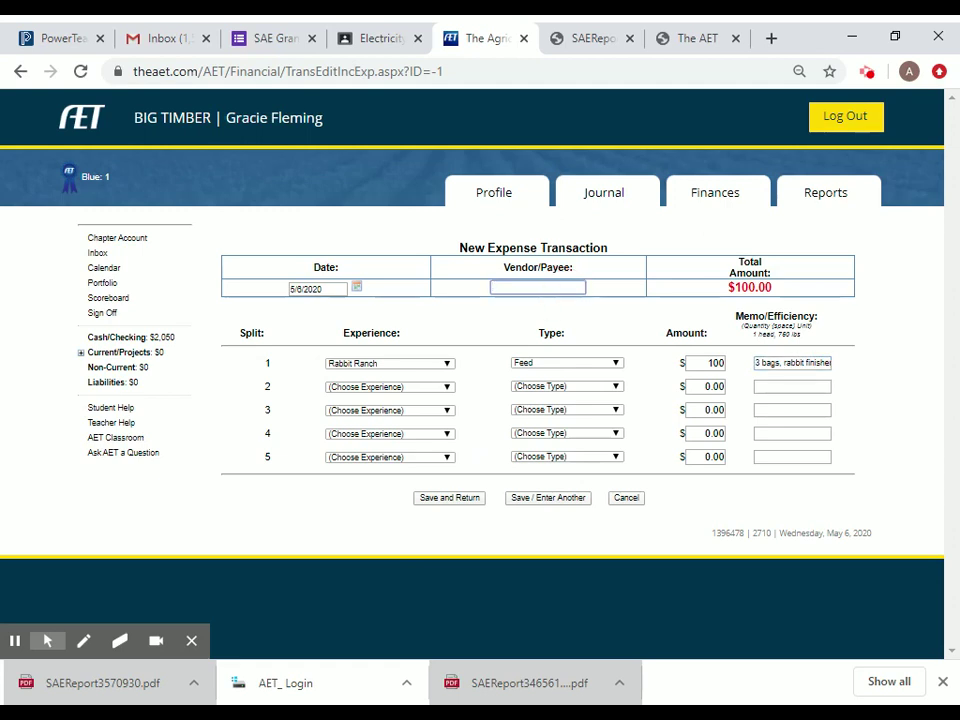
{"action": "type", "text": "Ye"}
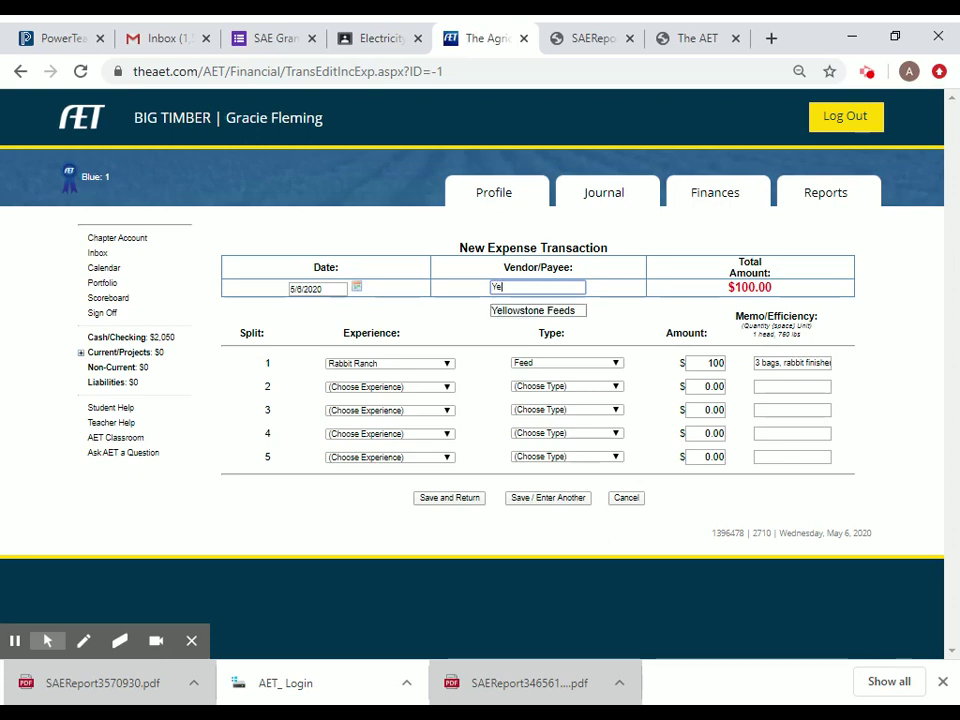
{"action": "left_click", "coordinate": [549, 314]}
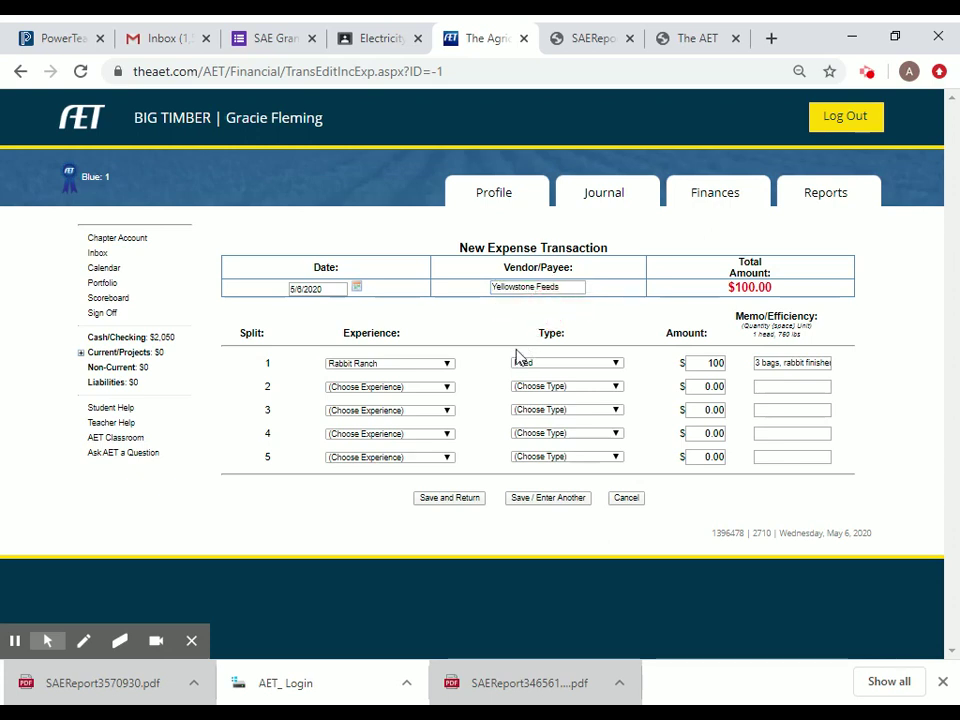
{"action": "left_click", "coordinate": [467, 498]}
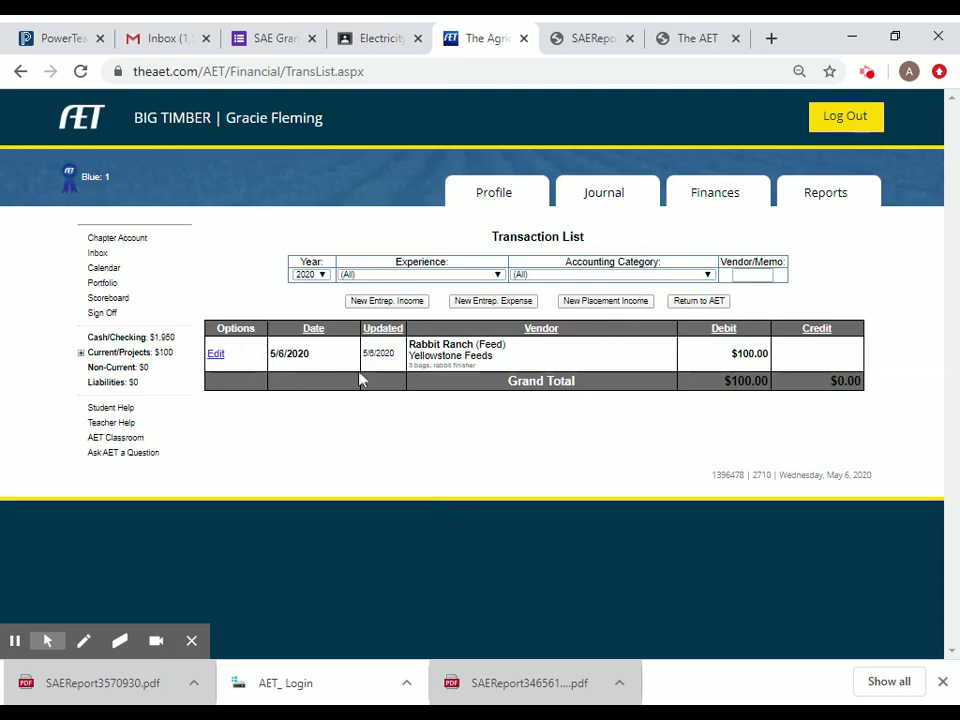
Create an entrepreneurship income transaction for the 2020 Rabbit Ranch experience with type Cash/Market Sale and amount $25.
{"action": "left_click", "coordinate": [370, 301]}
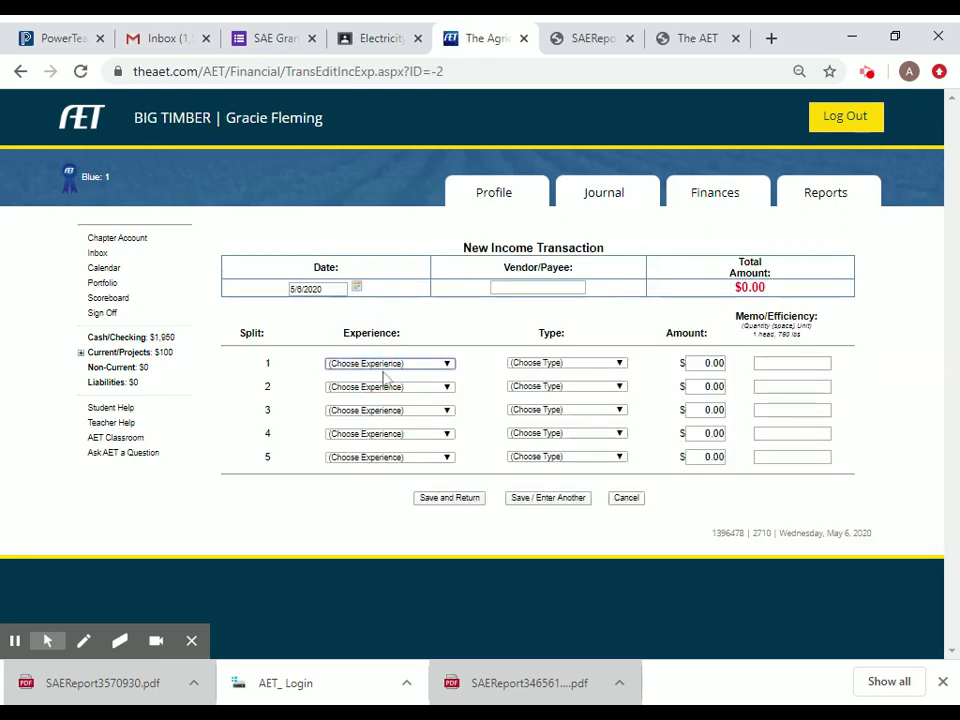
{"action": "left_click", "coordinate": [386, 364]}
{"action": "left_click", "coordinate": [440, 388]}
{"action": "left_click", "coordinate": [564, 364]}
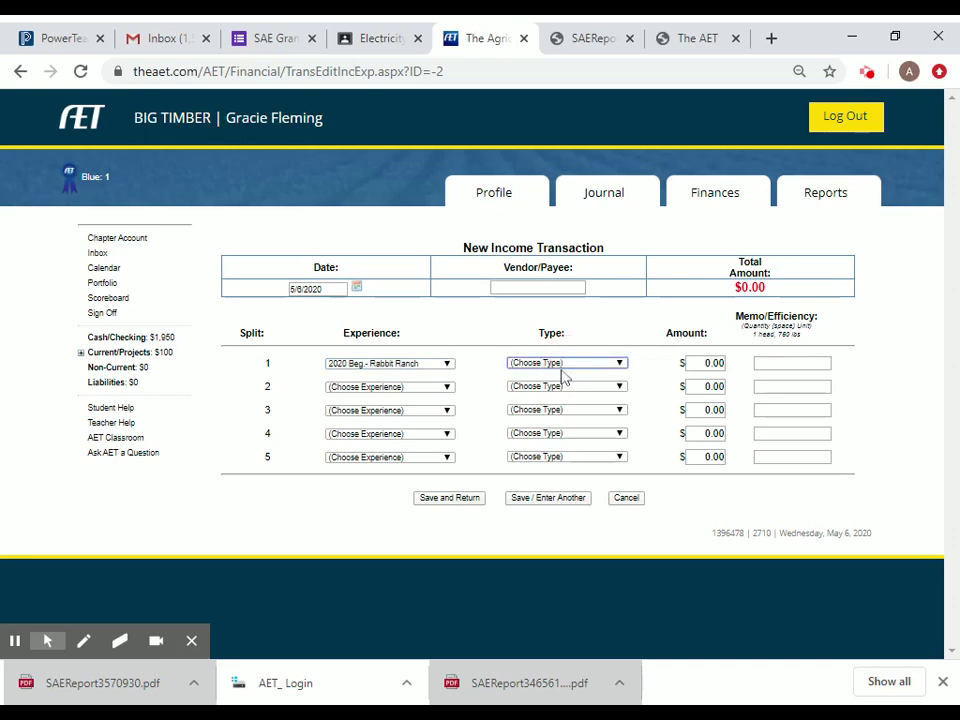
{"action": "left_click", "coordinate": [566, 392]}
{"action": "left_click", "coordinate": [713, 363]}
{"action": "double_click", "coordinate": [713, 363]}
{"action": "type", "text": "25"}
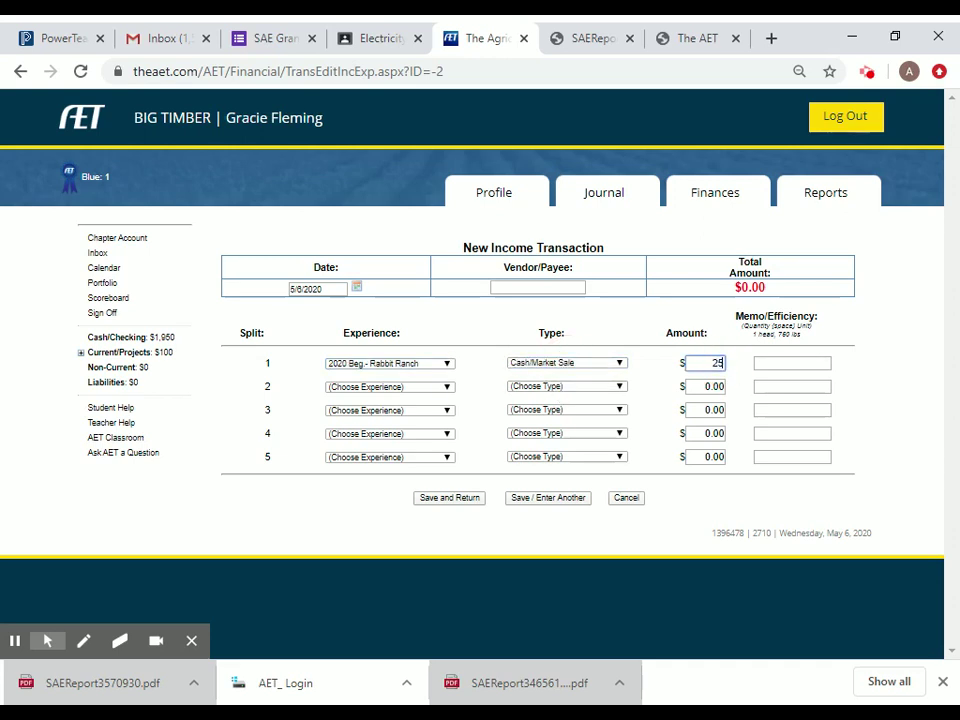
Give the income the memo "sold baby to neighbor" and the vendor "neighbor", and save it, returning to the transaction list.
{"action": "left_click", "coordinate": [782, 362]}
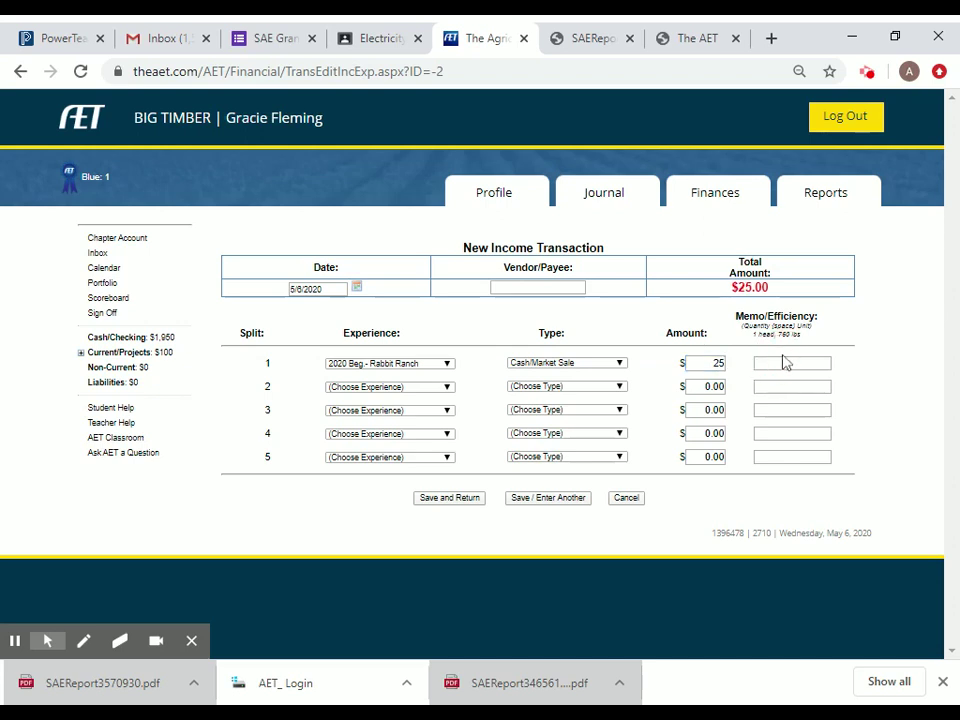
{"action": "type", "text": "sold baby to"}
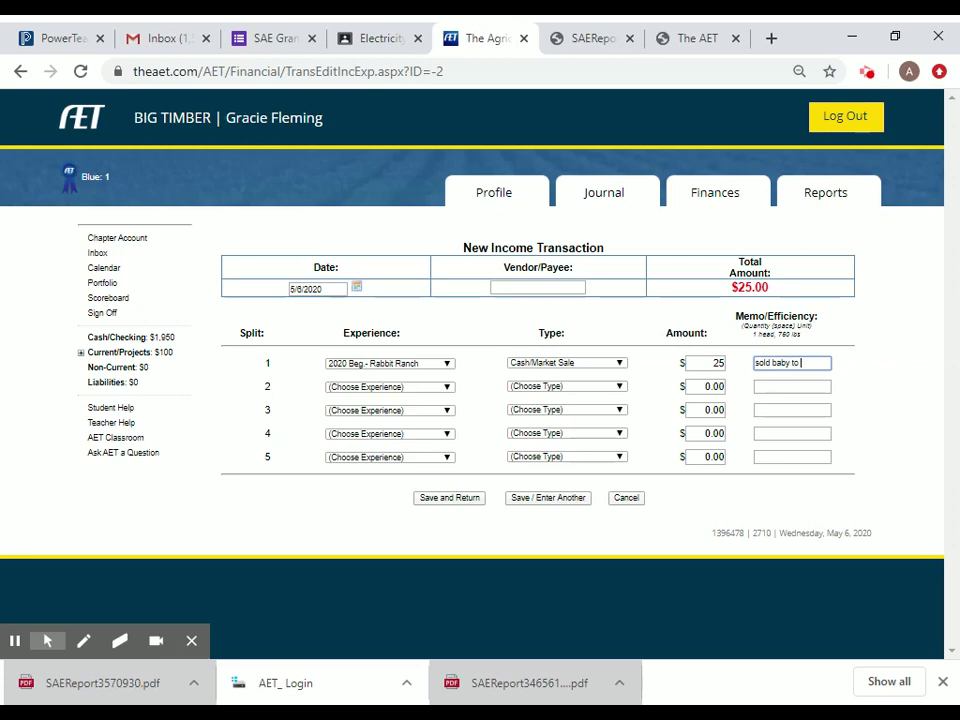
{"action": "type", "text": " neighbor"}
{"action": "left_click", "coordinate": [452, 497]}
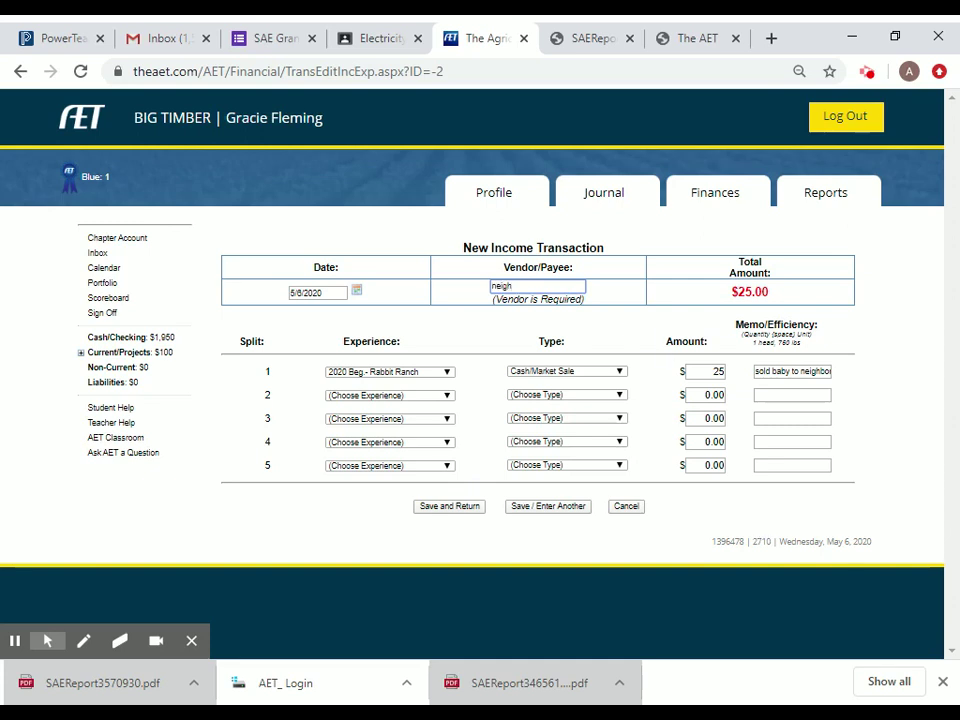
{"action": "type", "text": "r"}
{"action": "key", "text": "Return"}
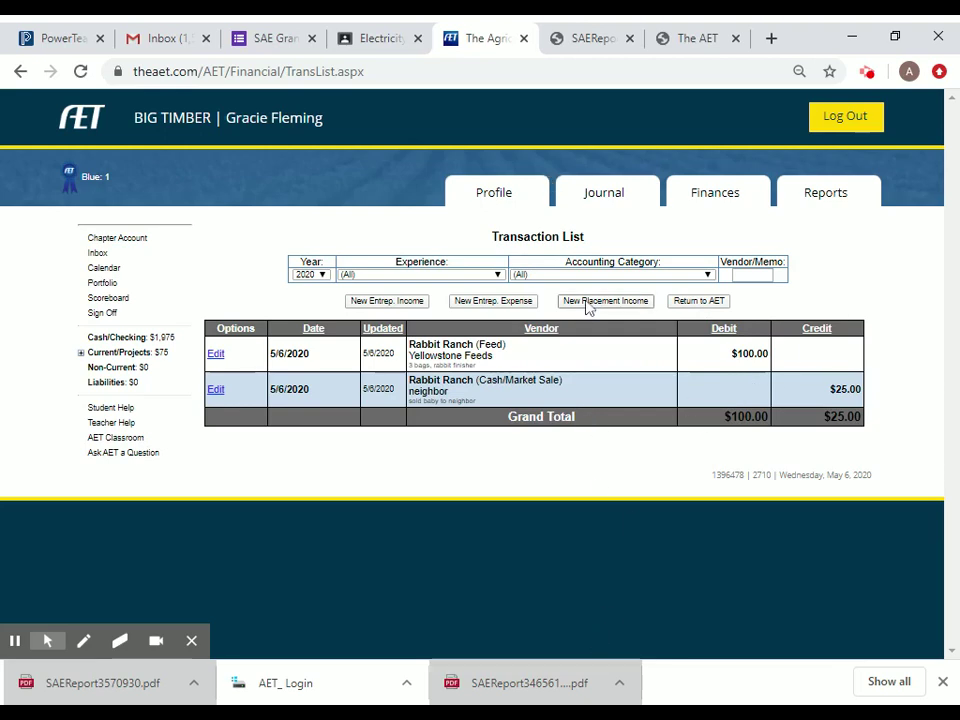
From Rabbit Ranch's journal entries in the Project/Experience Manager, start a new project activity entry and set its project to 2020 Rabbit Ranch.
{"action": "left_click", "coordinate": [688, 303]}
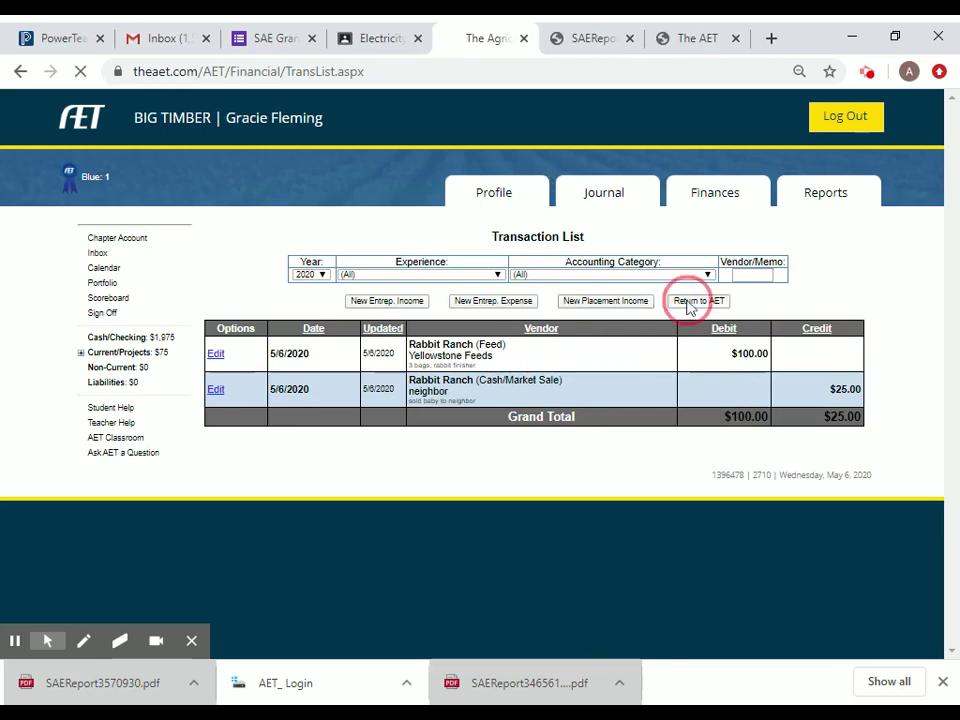
{"action": "left_click", "coordinate": [340, 318]}
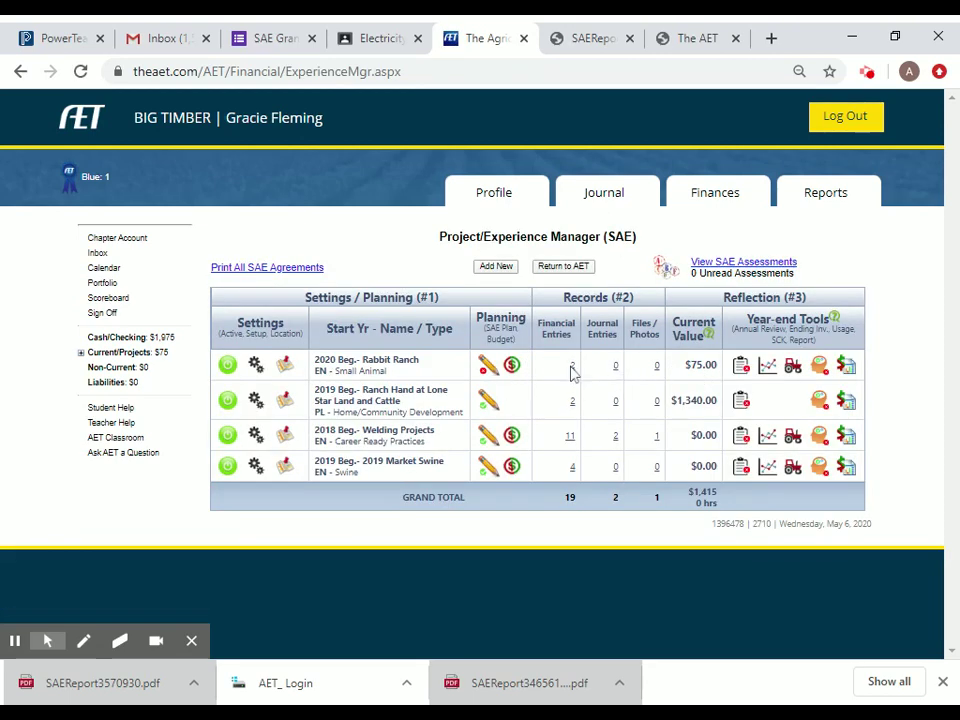
{"action": "left_click", "coordinate": [707, 198]}
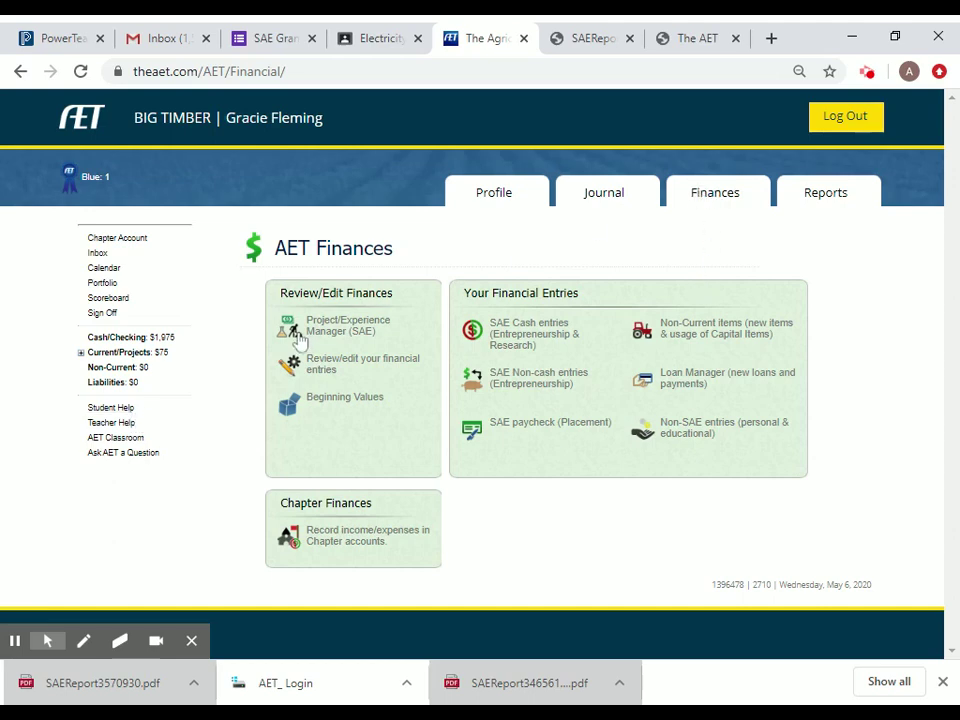
{"action": "left_click", "coordinate": [302, 326]}
{"action": "left_click", "coordinate": [616, 368]}
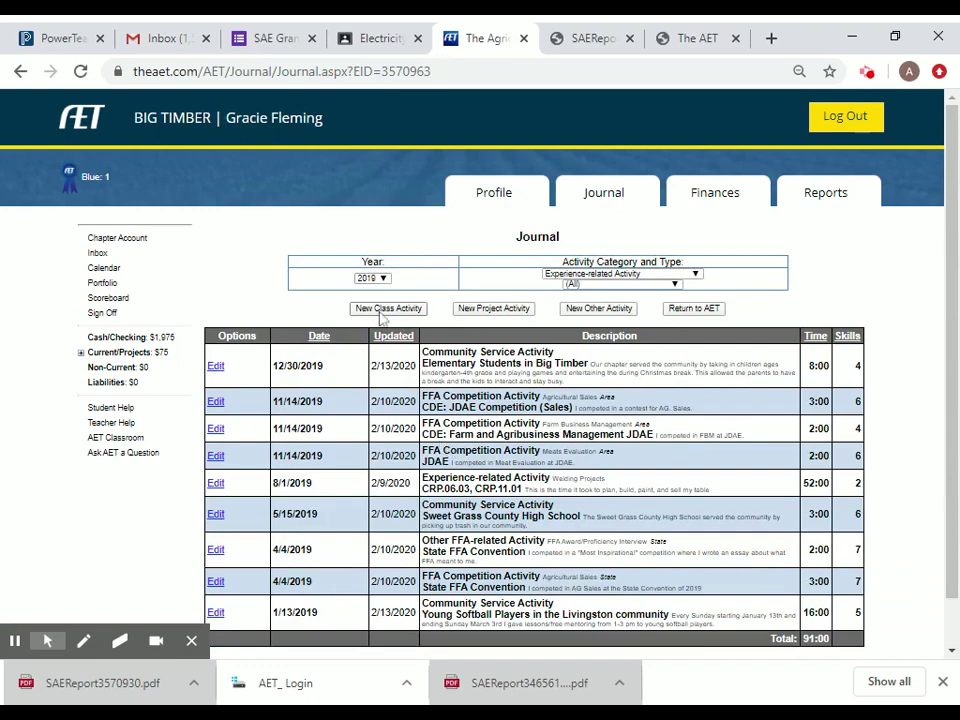
{"action": "left_click", "coordinate": [490, 309]}
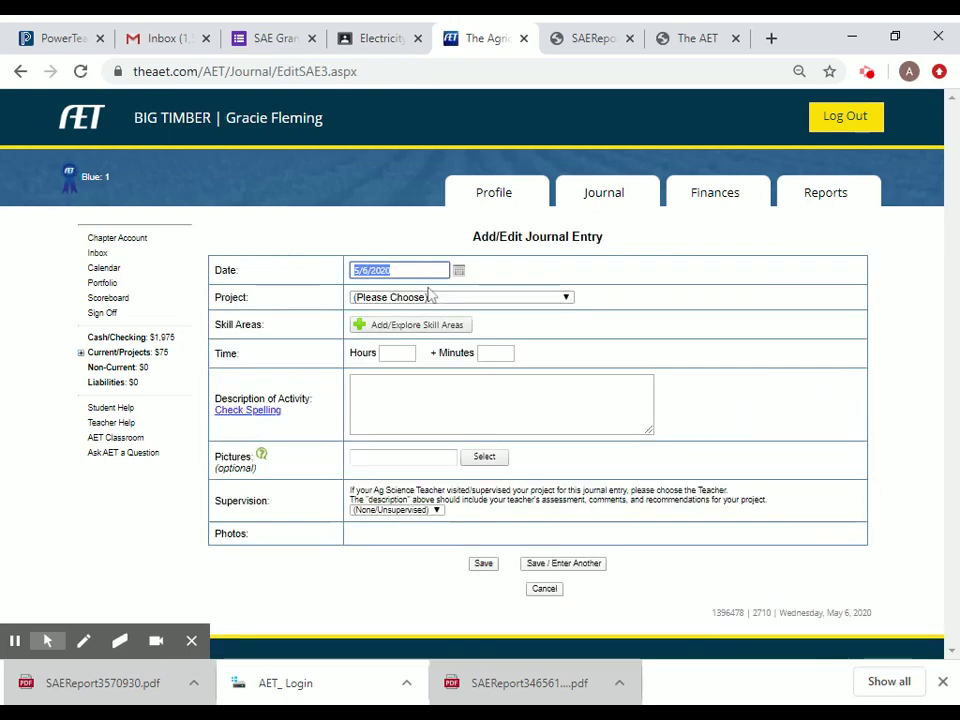
{"action": "left_click", "coordinate": [414, 303]}
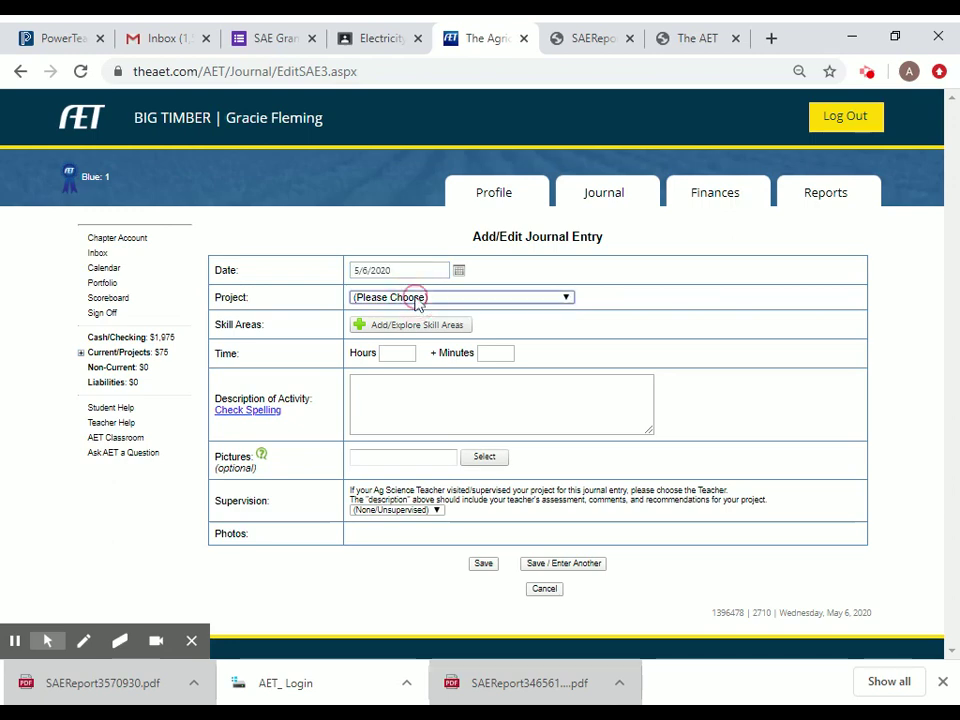
{"action": "left_click", "coordinate": [426, 366]}
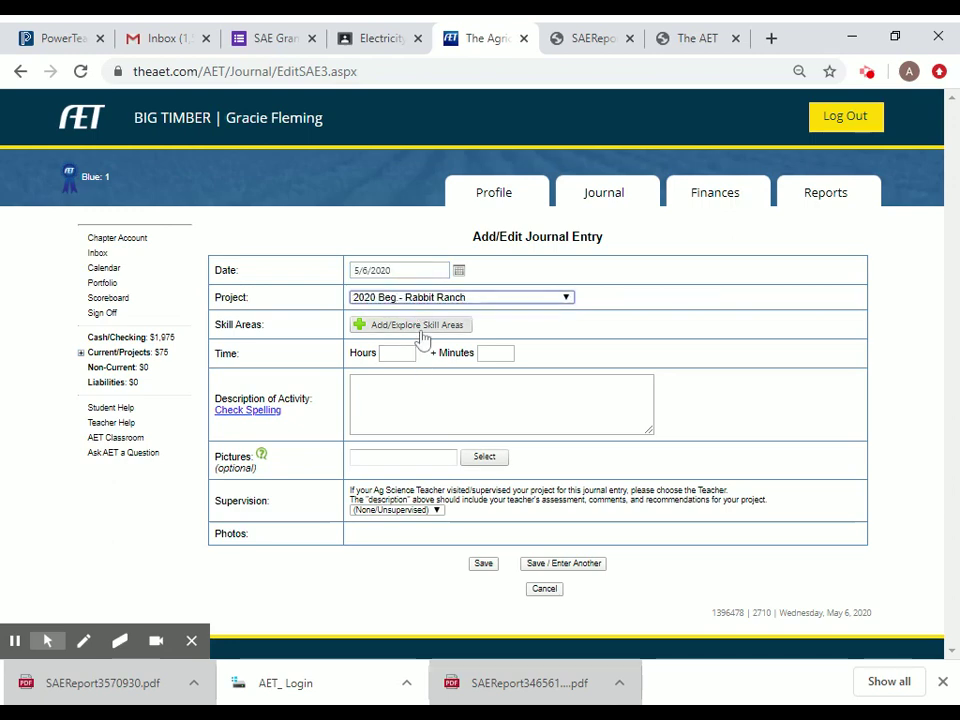
Add skill area AS.02.01 from the project plan to the journal entry and return to the entry form.
{"action": "left_click", "coordinate": [424, 334]}
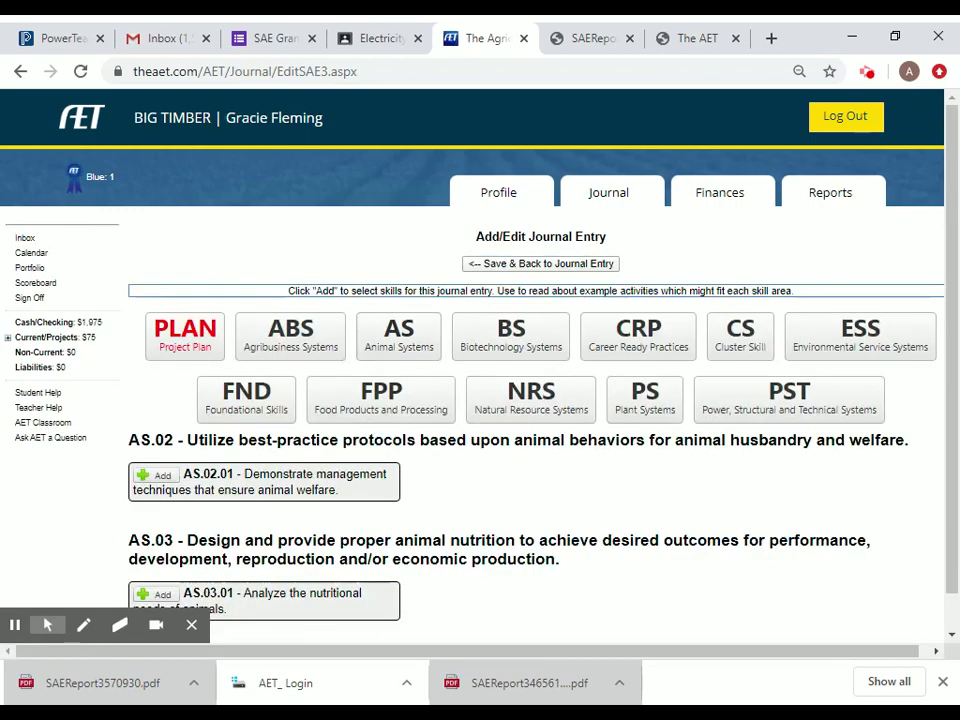
{"action": "scroll", "coordinate": [422, 340], "scroll_direction": "down", "scroll_amount": 1}
{"action": "left_click", "coordinate": [155, 438]}
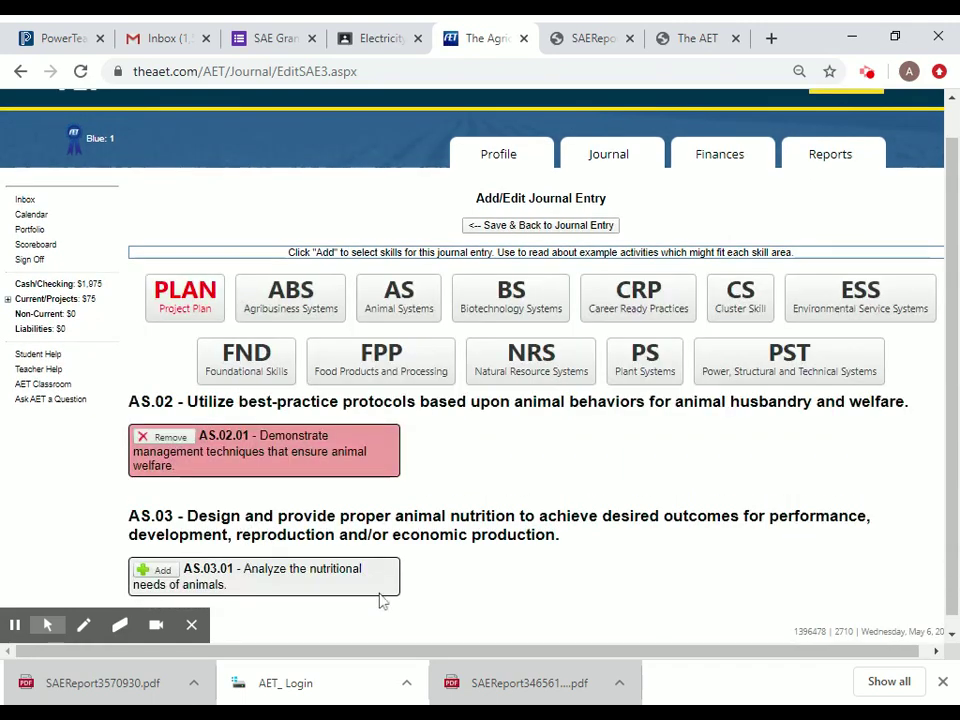
{"action": "scroll", "coordinate": [565, 255], "scroll_direction": "down", "scroll_amount": 1}
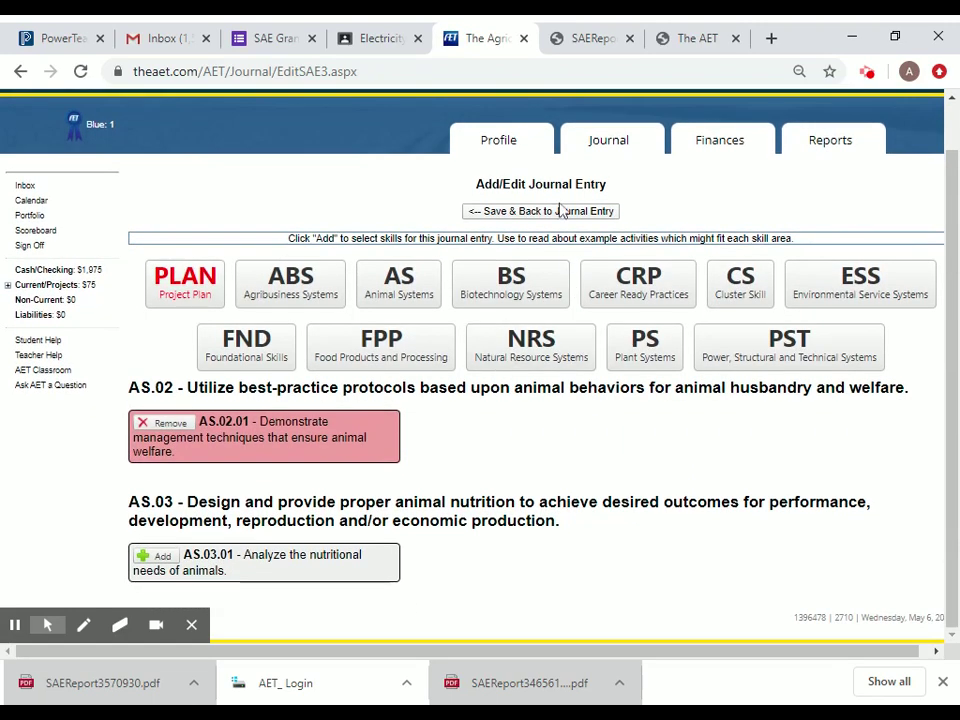
{"action": "left_click", "coordinate": [559, 210]}
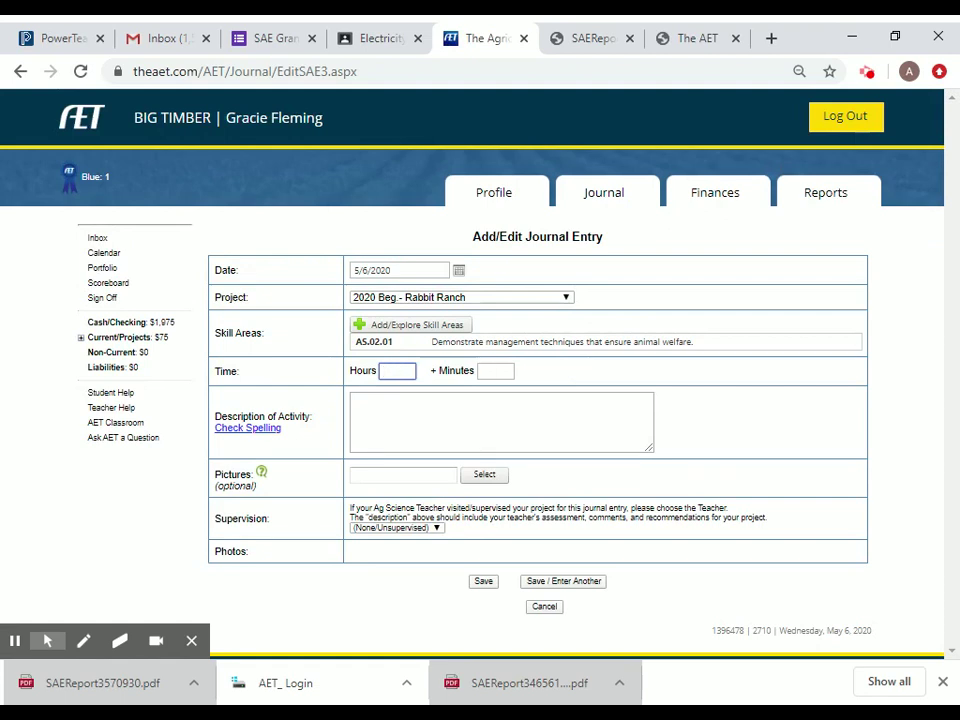
Set the journal entry's time to 2 hours, describe the activity as "cleaning pens", and save the entry.
{"action": "type", "text": "2"}
{"action": "left_click", "coordinate": [428, 413]}
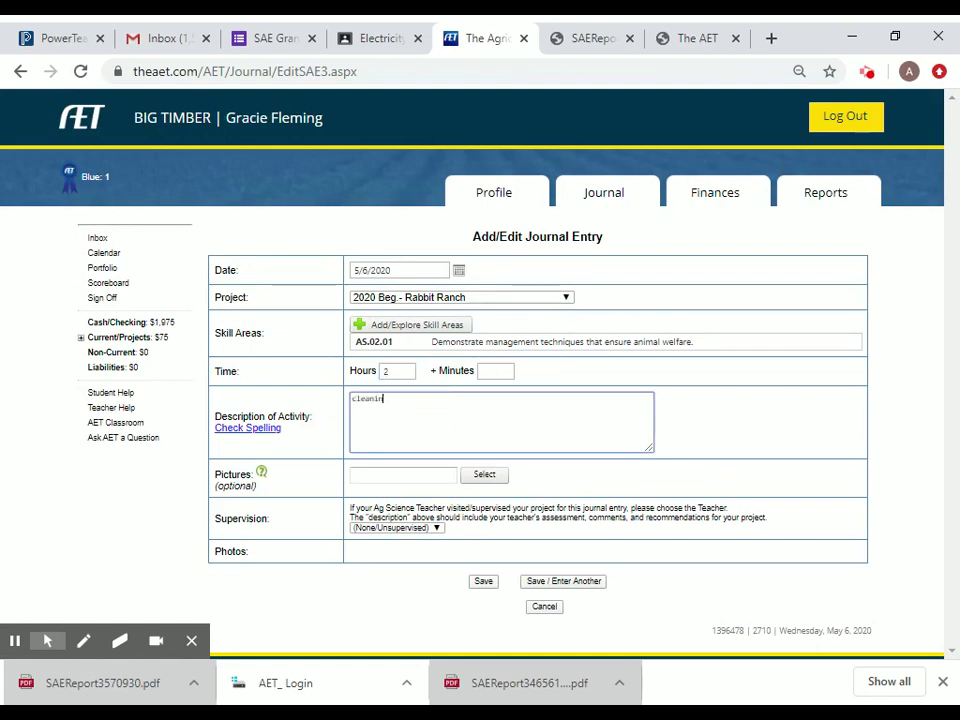
{"action": "type", "text": "cleaning pens"}
{"action": "left_click", "coordinate": [481, 586]}
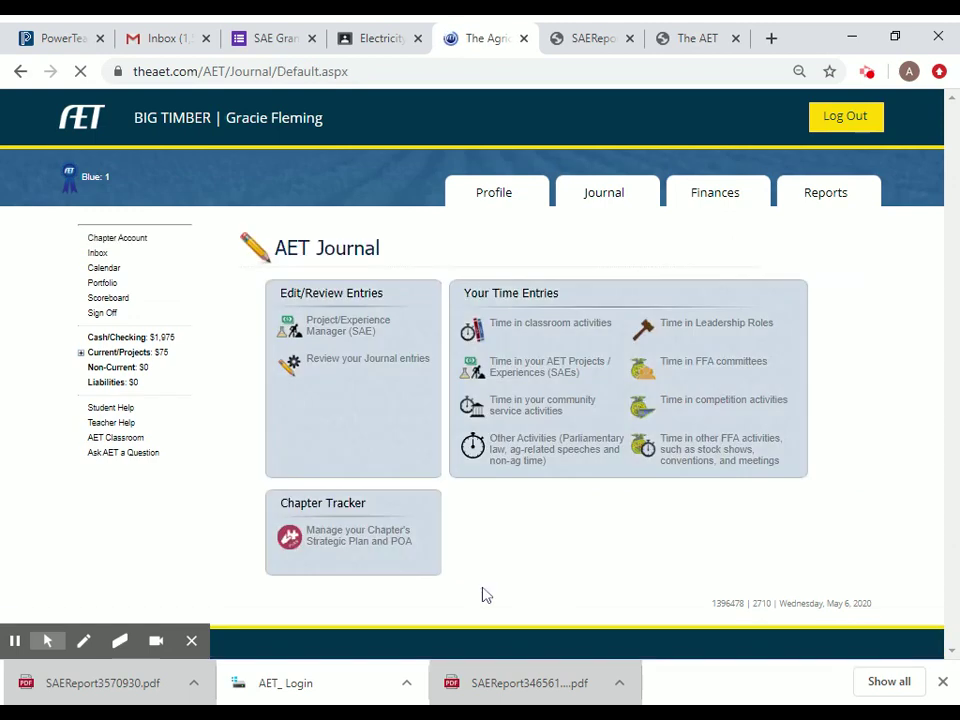
Review the list of 2020 journal entries, and reopen the Project/Experience Manager to check the project's records.
{"action": "left_click", "coordinate": [362, 360]}
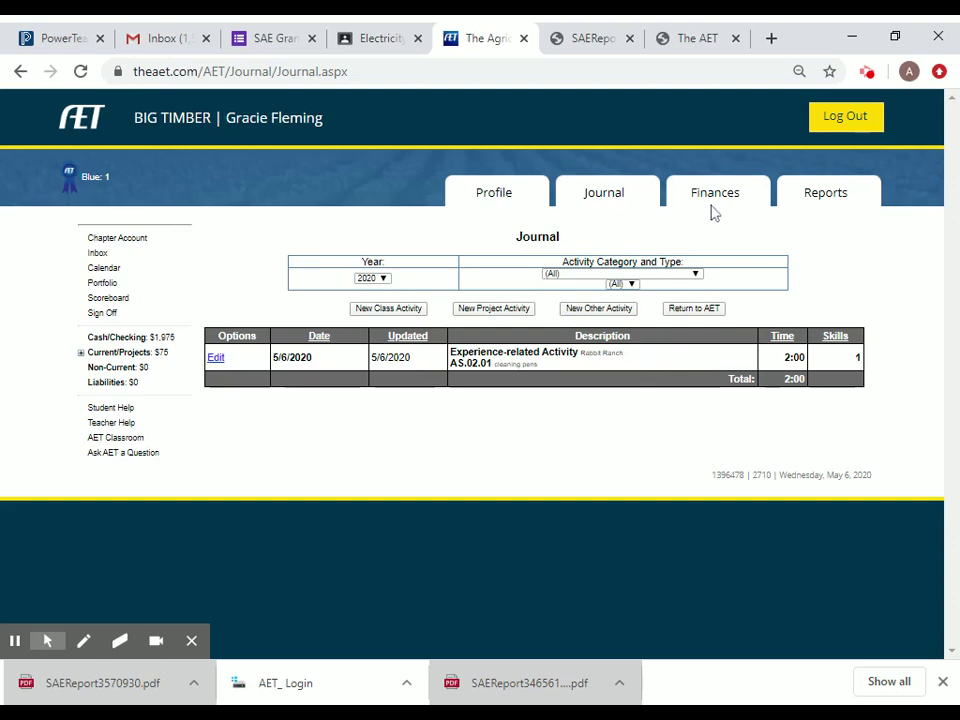
{"action": "left_click", "coordinate": [618, 195]}
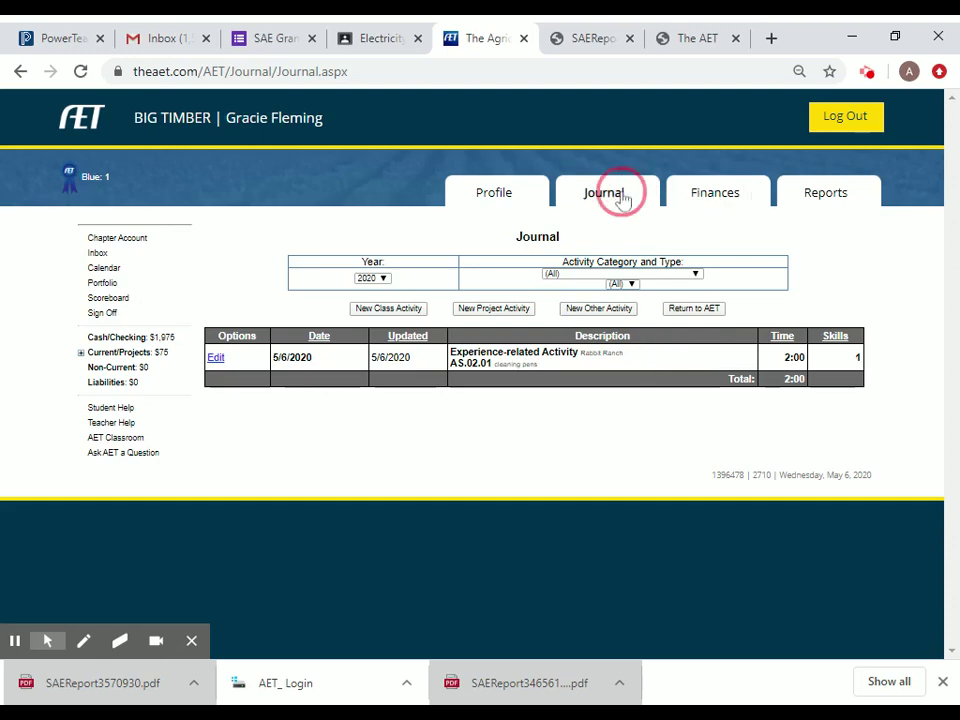
{"action": "left_click", "coordinate": [318, 325]}
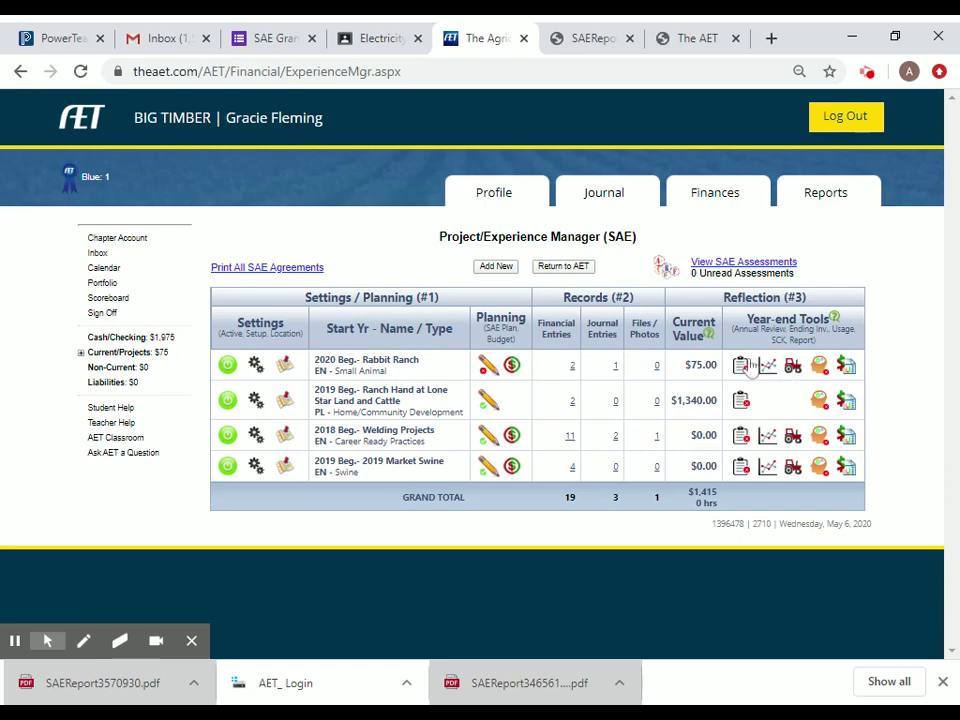
Generate the Complete Report as a PDF for the Rabbit Ranch experience from the single experience (SAE) reports.
{"action": "left_click", "coordinate": [818, 199]}
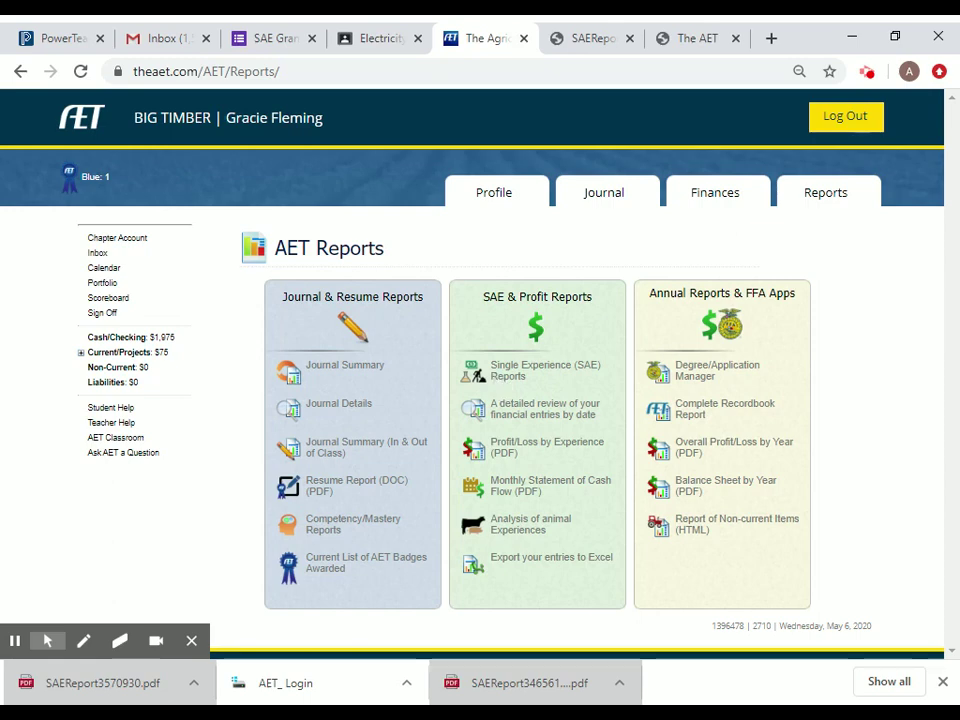
{"action": "left_click", "coordinate": [545, 370]}
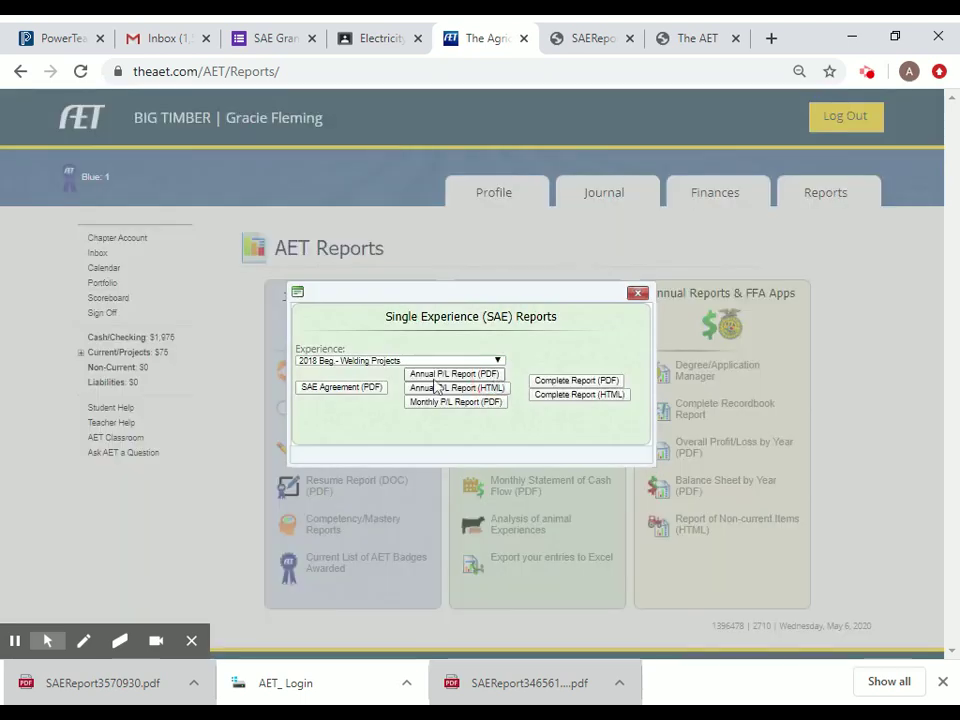
{"action": "left_click", "coordinate": [366, 374]}
{"action": "left_click", "coordinate": [548, 388]}
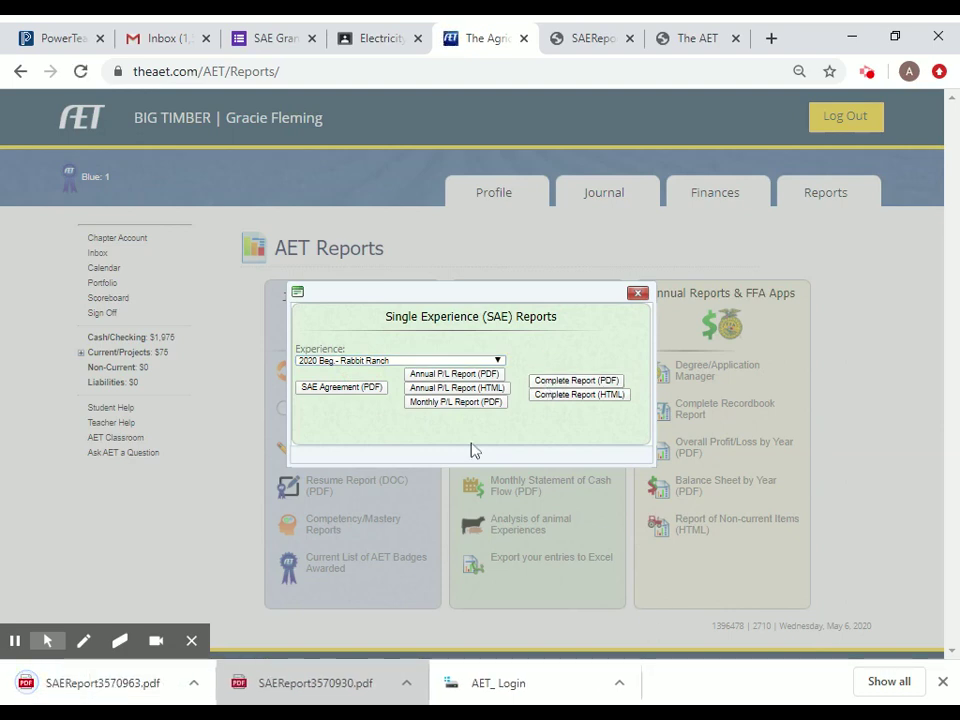
Open the downloaded Rabbit Ranch report and examine its SAE plan, journal, operating expense and income, and profit/loss sections.
{"action": "left_click", "coordinate": [103, 683]}
{"action": "scroll", "coordinate": [343, 437], "scroll_direction": "down", "scroll_amount": 2}
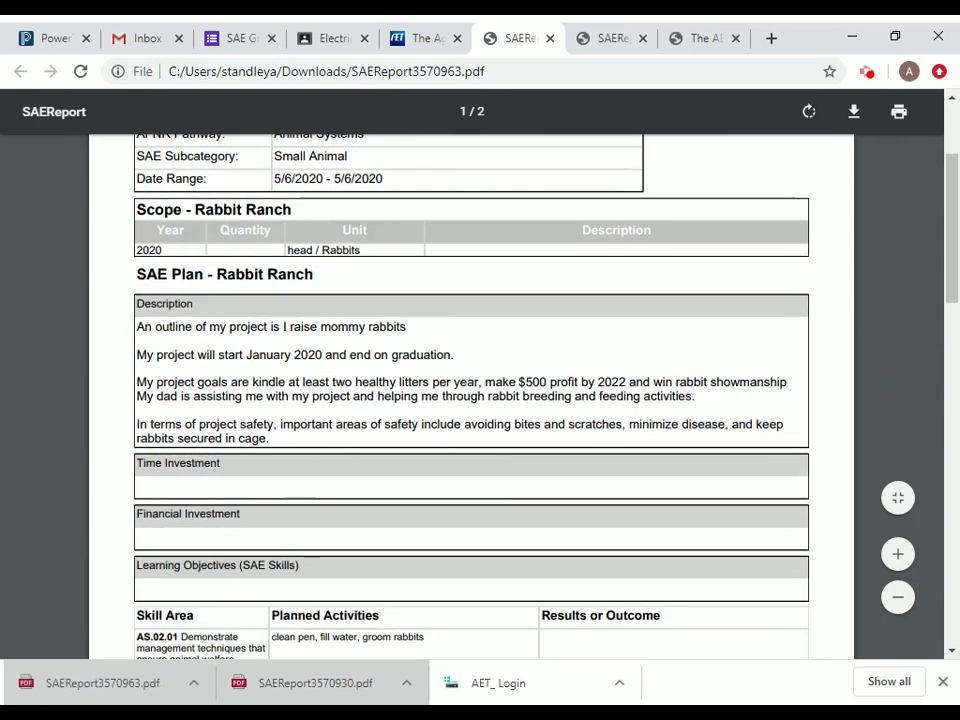
{"action": "scroll", "coordinate": [257, 506], "scroll_direction": "down", "scroll_amount": 2}
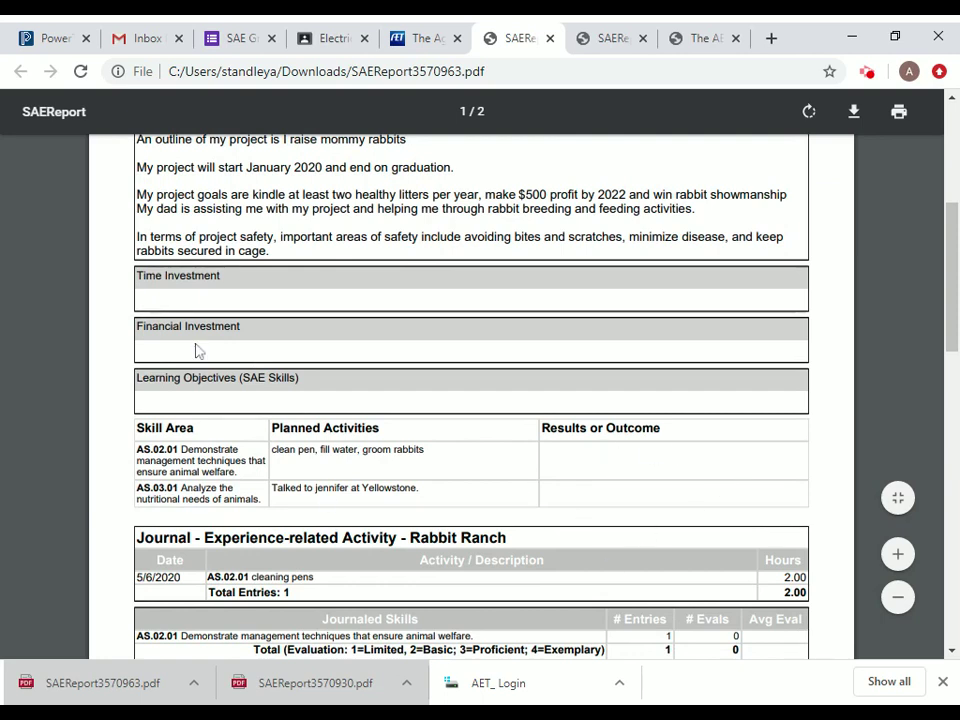
{"action": "scroll", "coordinate": [197, 350], "scroll_direction": "down", "scroll_amount": 2}
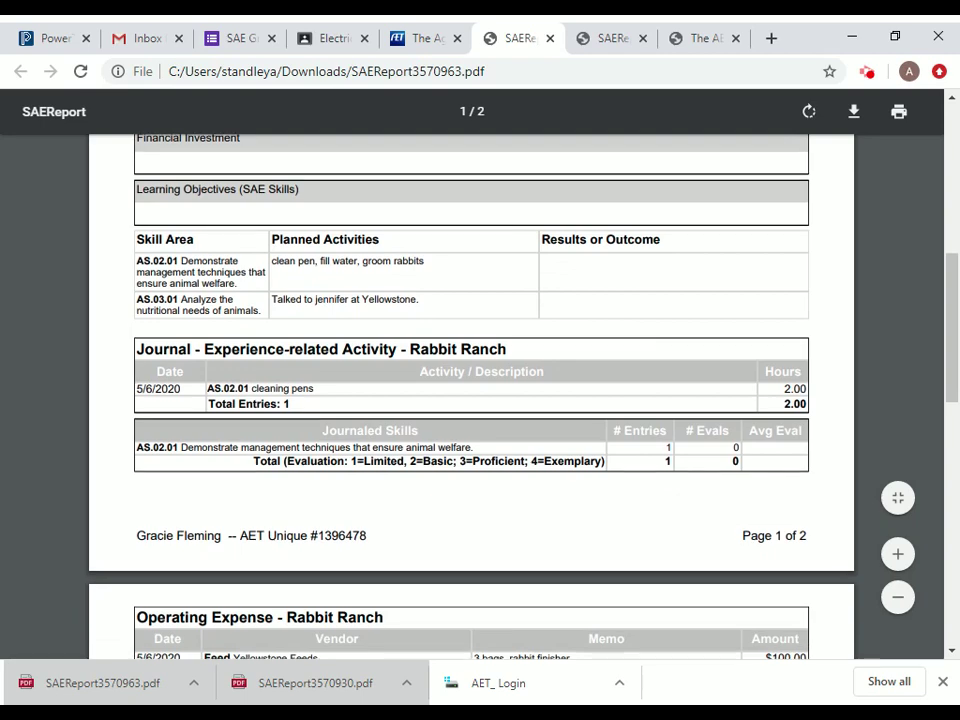
{"action": "scroll", "coordinate": [381, 405], "scroll_direction": "down", "scroll_amount": 2}
{"action": "scroll", "coordinate": [381, 405], "scroll_direction": "down", "scroll_amount": 1}
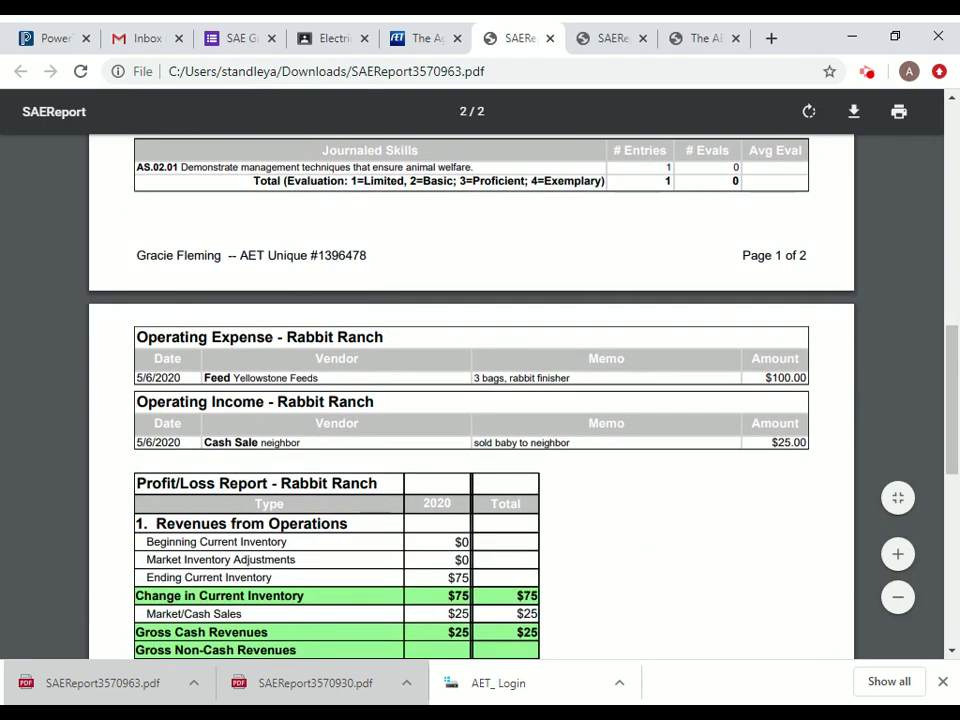
{"action": "scroll", "coordinate": [589, 551], "scroll_direction": "down", "scroll_amount": 1}
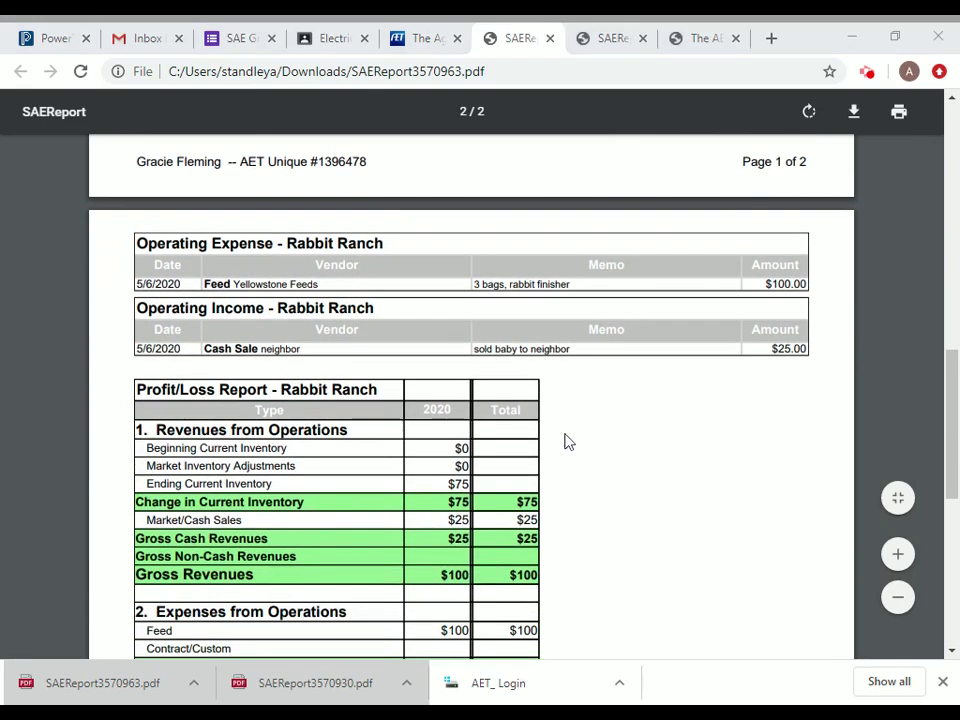
{"action": "scroll", "coordinate": [566, 440], "scroll_direction": "down", "scroll_amount": 6}
{"action": "scroll", "coordinate": [566, 448], "scroll_direction": "up", "scroll_amount": 7}
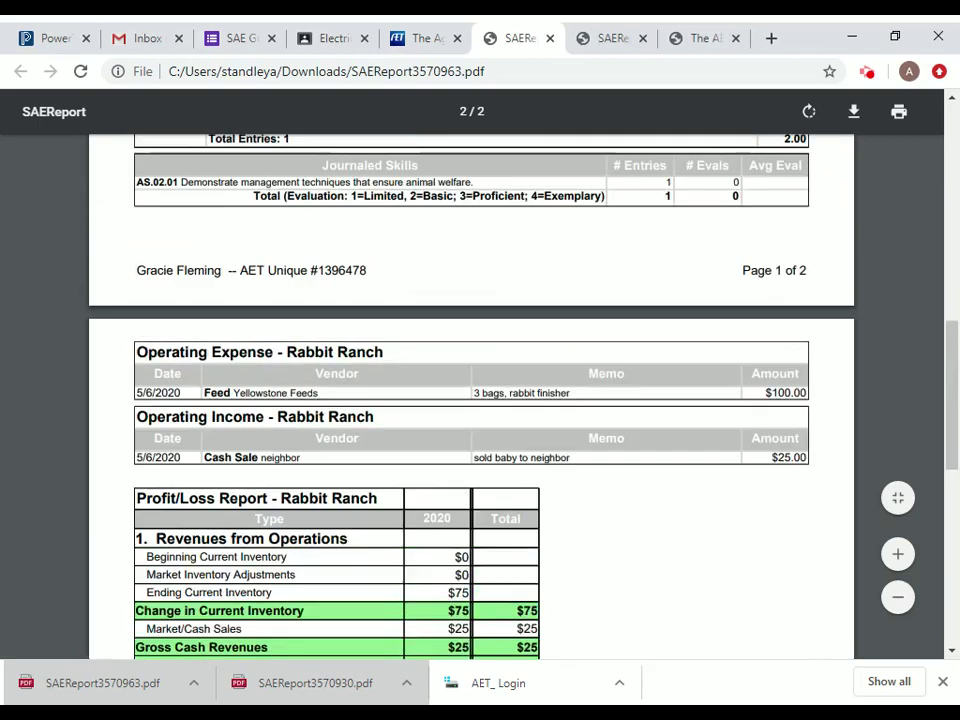
{"action": "scroll", "coordinate": [553, 364], "scroll_direction": "up", "scroll_amount": 8}
{"action": "scroll", "coordinate": [553, 364], "scroll_direction": "down", "scroll_amount": 3}
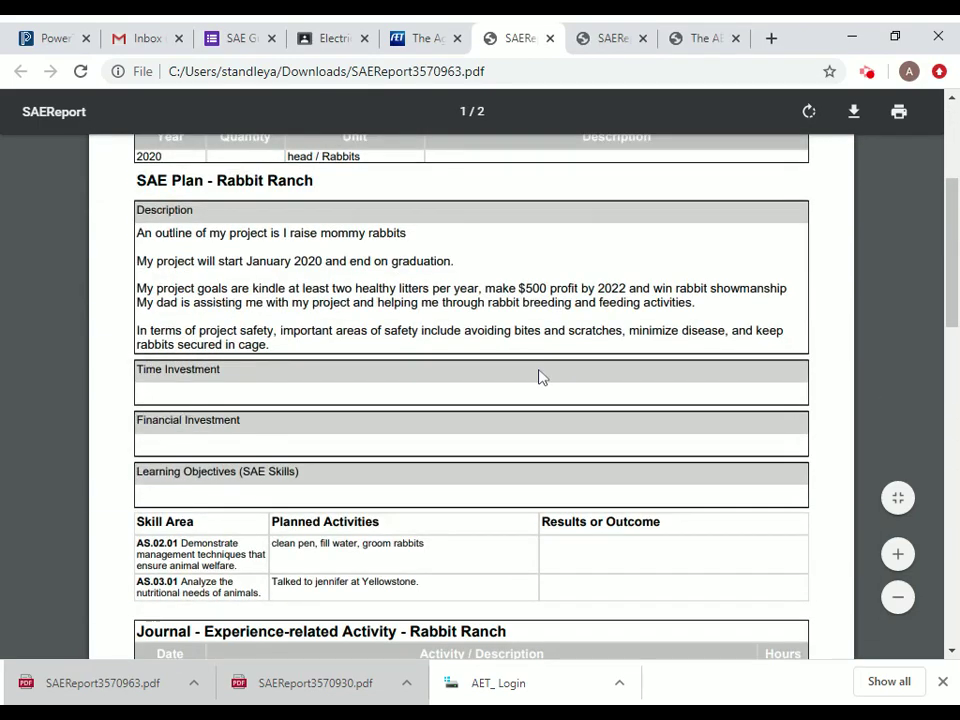
{"action": "scroll", "coordinate": [510, 390], "scroll_direction": "down", "scroll_amount": 2}
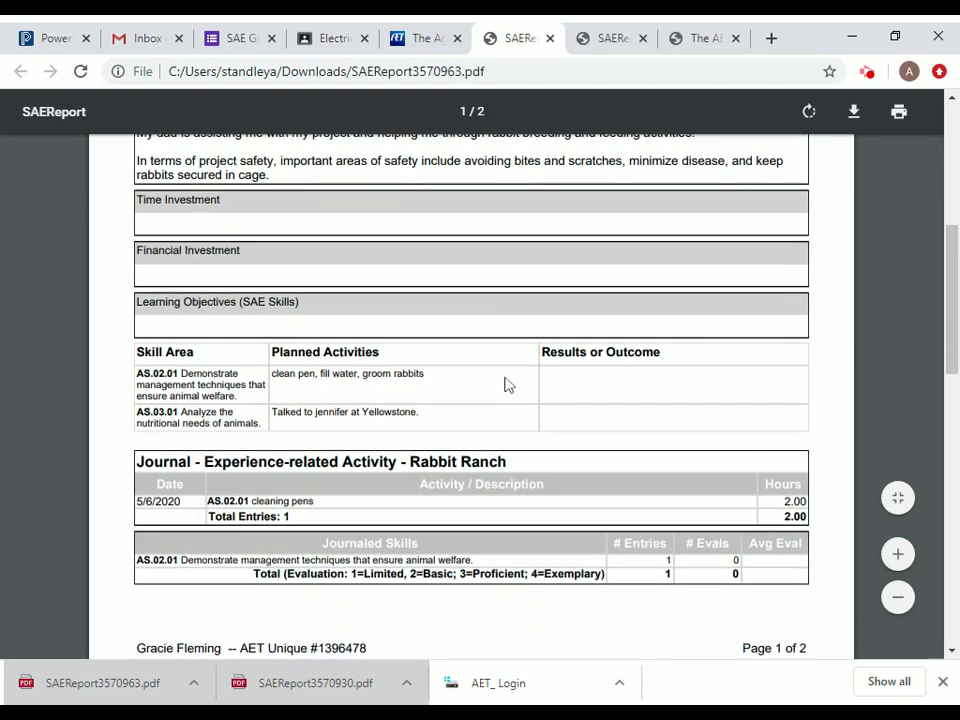
{"action": "scroll", "coordinate": [505, 385], "scroll_direction": "down", "scroll_amount": 2}
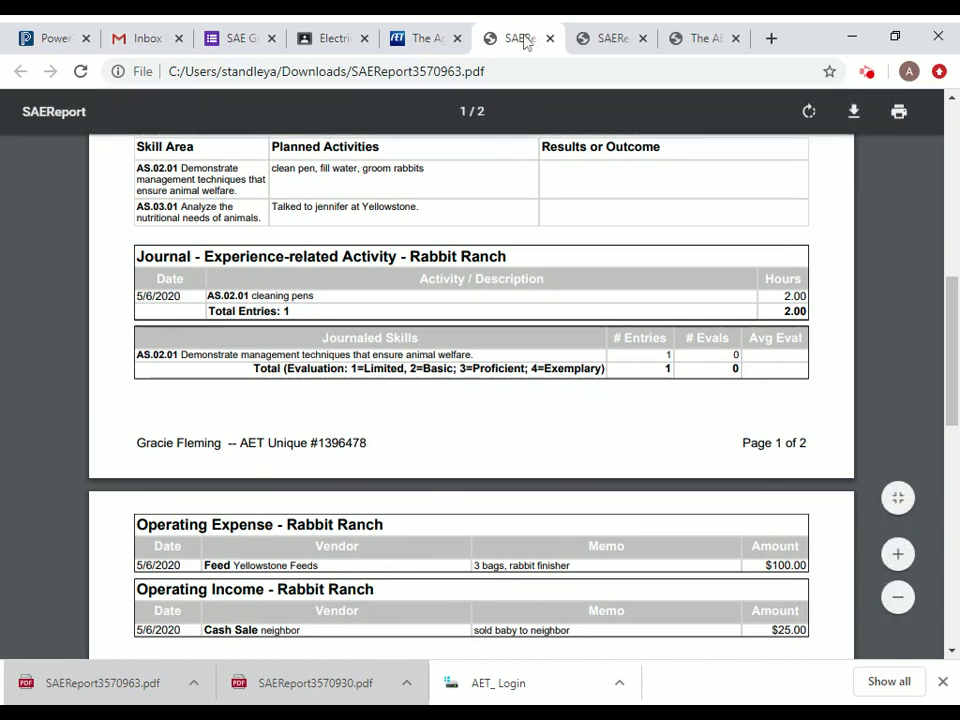
Return to AET from the report and reopen the Project/Experience Manager from the journal area to view the student's experiences.
{"action": "left_click", "coordinate": [437, 38]}
{"action": "left_click", "coordinate": [636, 295]}
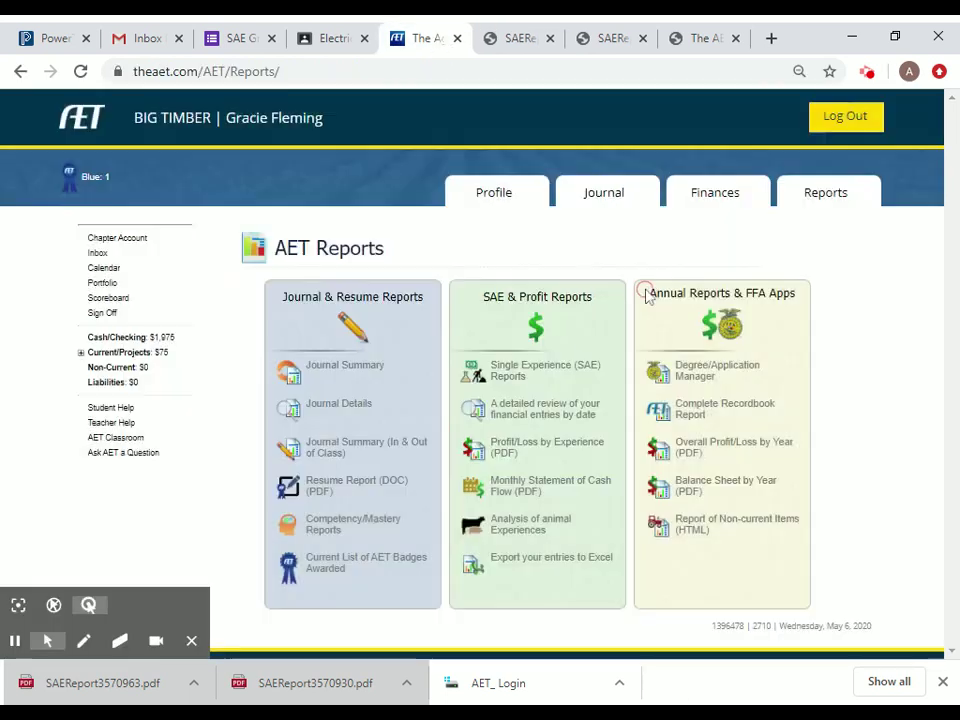
{"action": "left_click", "coordinate": [600, 200]}
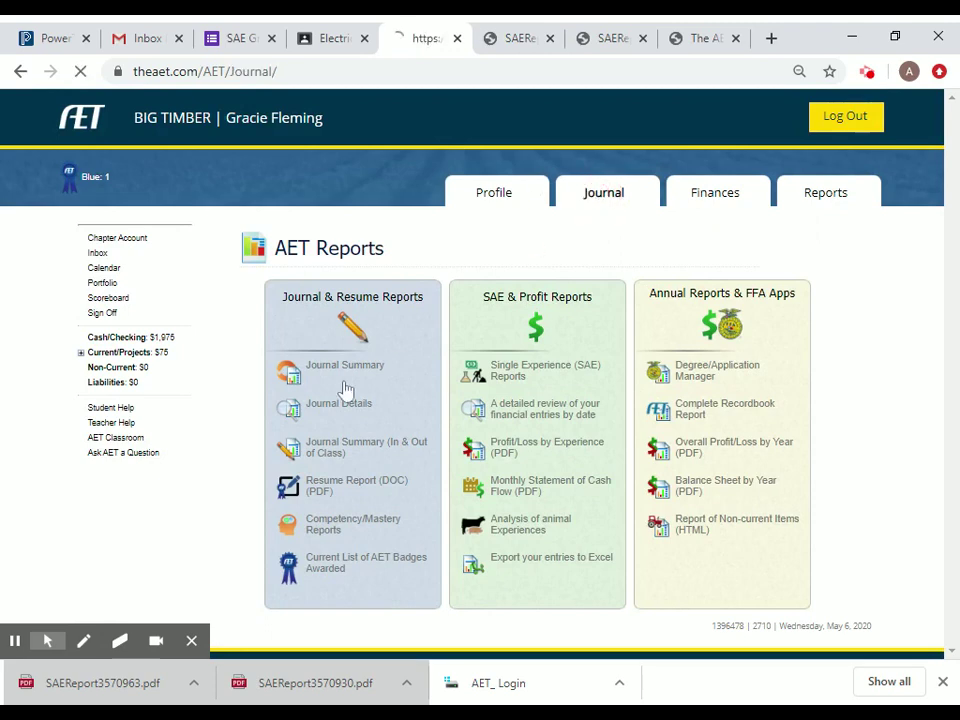
{"action": "left_click", "coordinate": [285, 317]}
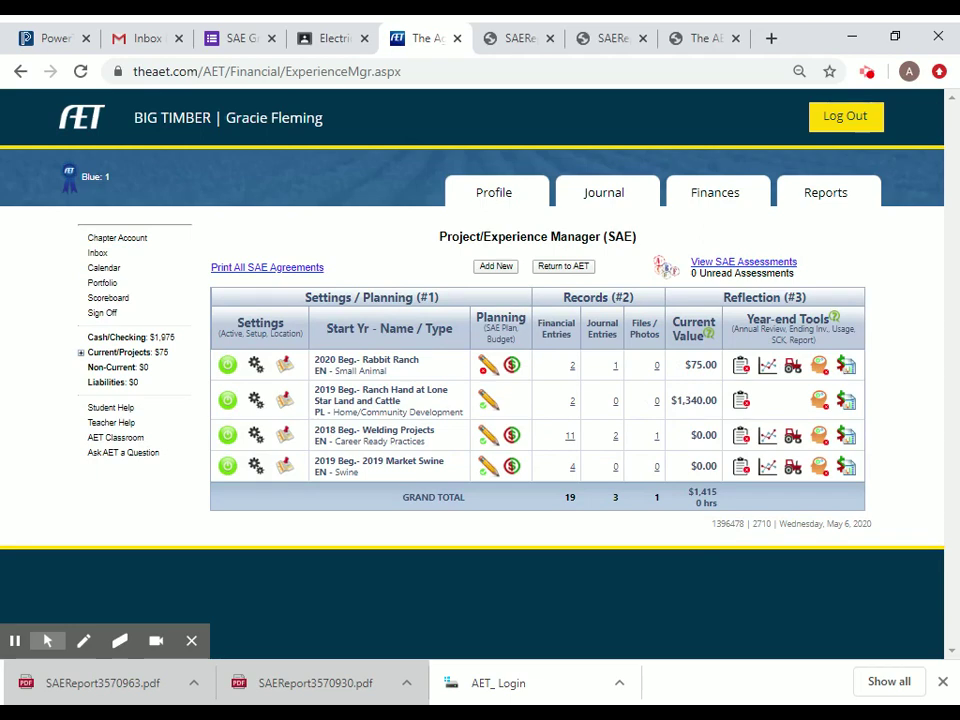
Go back to the chapter account and access another student's account by searching for the student's last name.
{"action": "left_click", "coordinate": [100, 238]}
{"action": "left_click", "coordinate": [365, 366]}
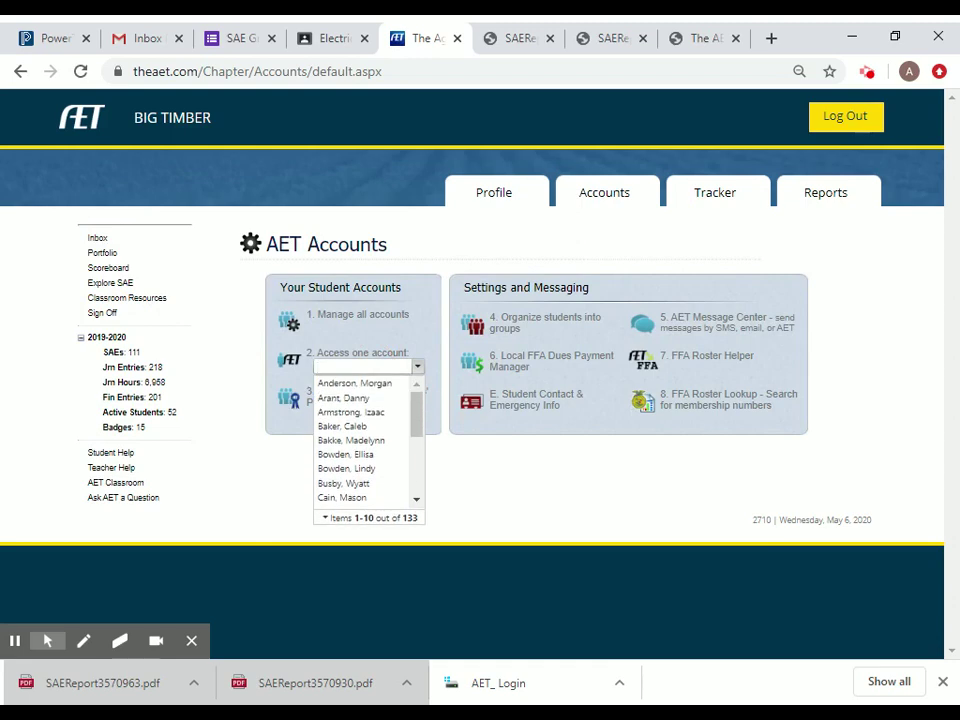
{"action": "type", "text": "chu"}
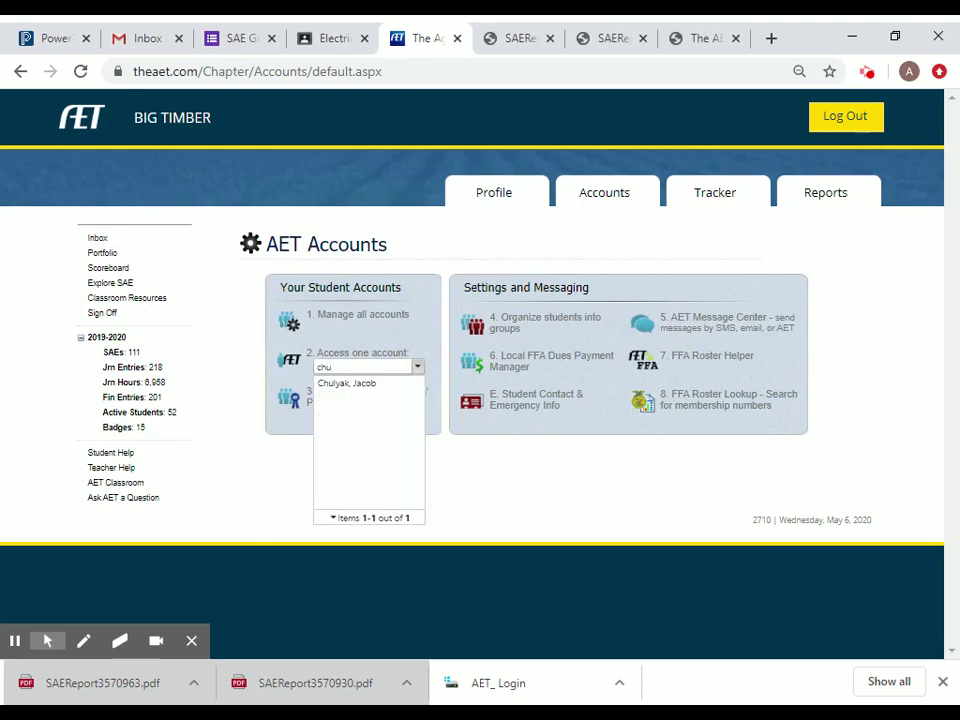
{"action": "left_click", "coordinate": [346, 386]}
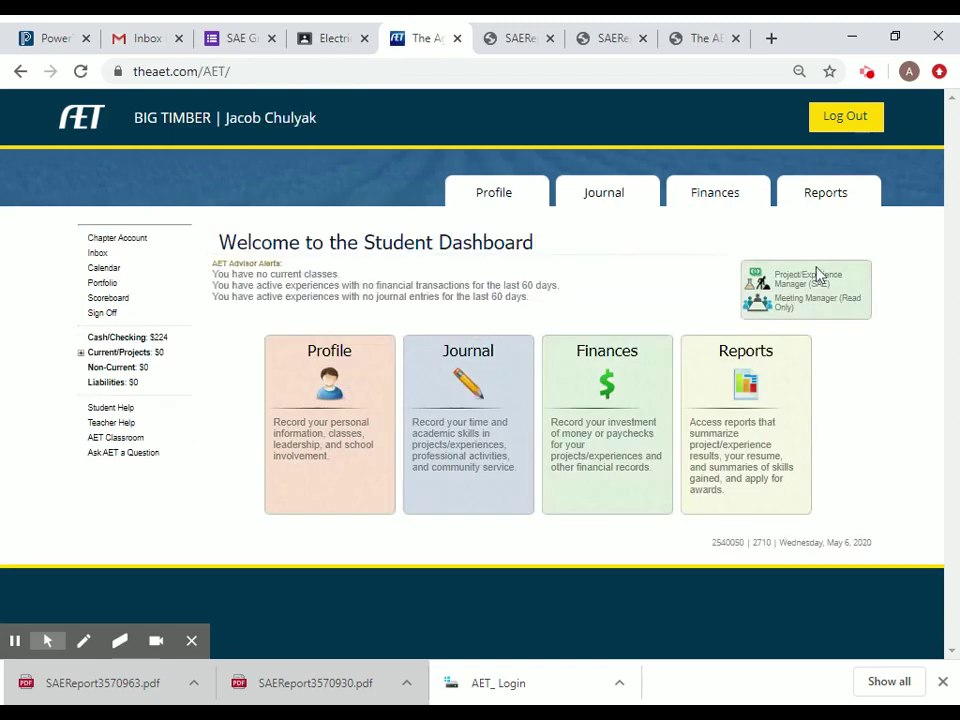
Generate the SAE report for the 2020 Cutting Board and woodworking sales experience from the Project/Experience Manager, and open the downloaded PDF.
{"action": "left_click", "coordinate": [784, 280]}
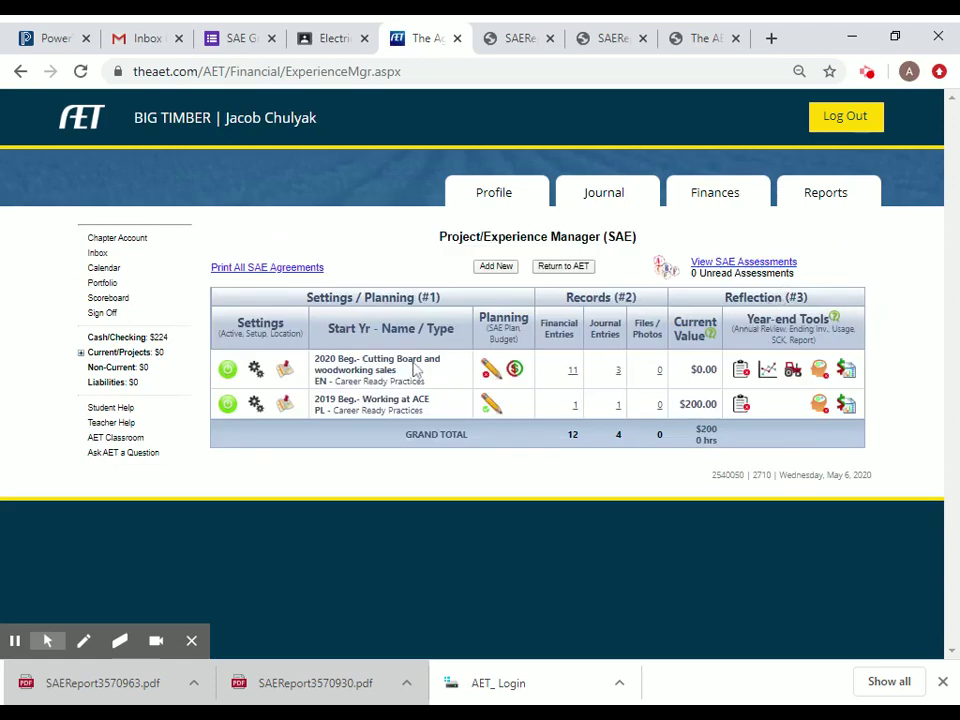
{"action": "left_click", "coordinate": [846, 370]}
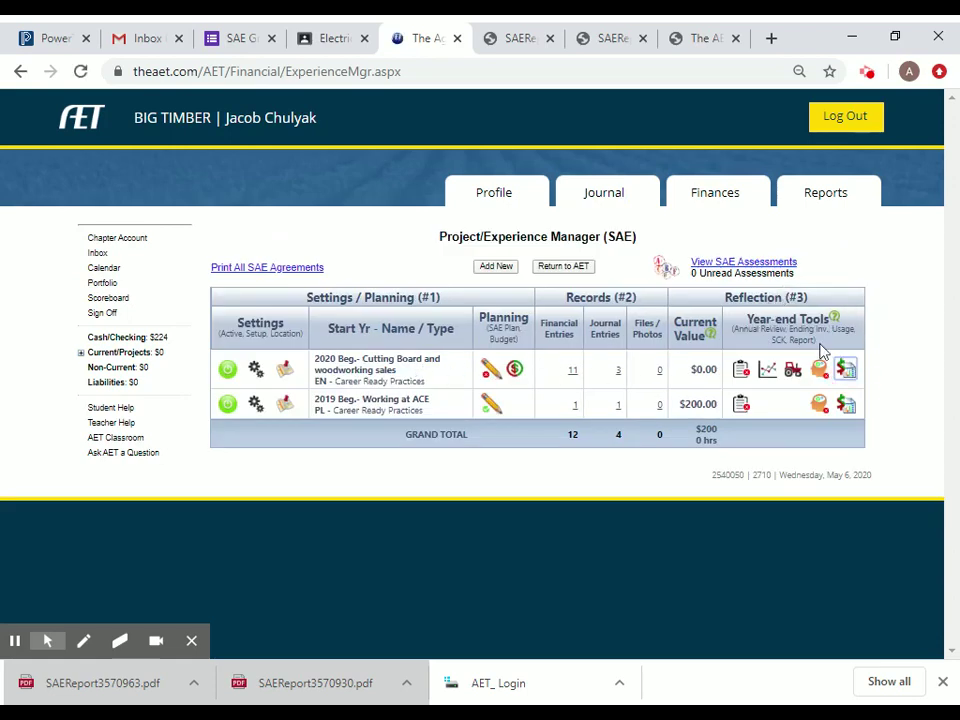
{"action": "left_click", "coordinate": [75, 688]}
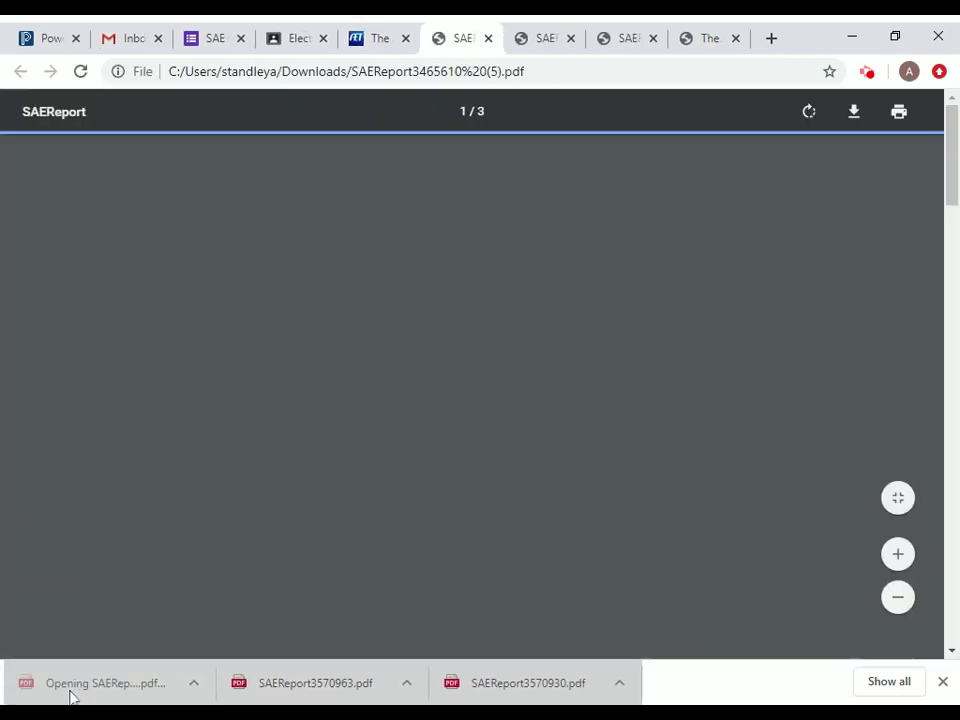
Examine the cutting board report's SAE plan, journal, operating expense and income, and profit/loss sections, and return to the Project/Experience Manager.
{"action": "scroll", "coordinate": [480, 400], "scroll_direction": "down", "scroll_amount": 2}
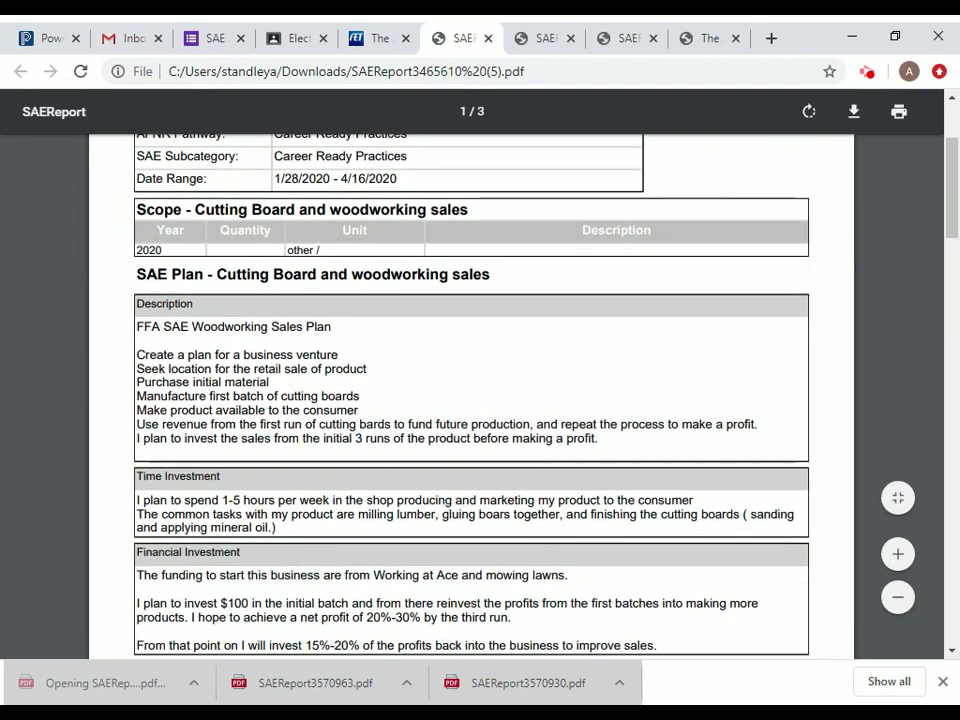
{"action": "scroll", "coordinate": [480, 400], "scroll_direction": "down", "scroll_amount": 2}
{"action": "scroll", "coordinate": [480, 400], "scroll_direction": "down", "scroll_amount": 2}
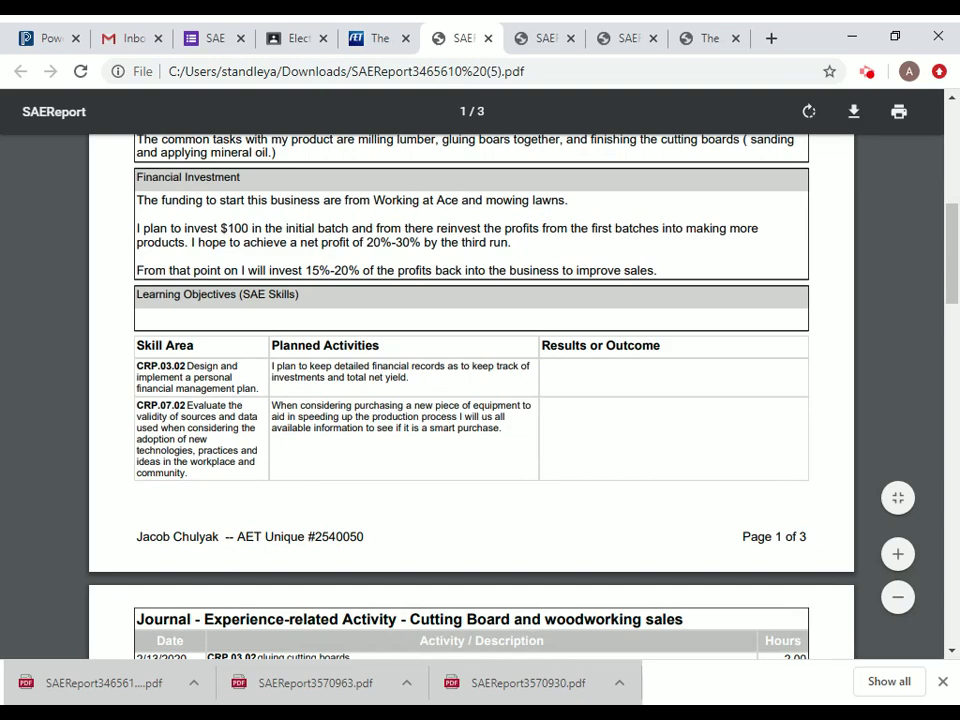
{"action": "scroll", "coordinate": [581, 454], "scroll_direction": "down", "scroll_amount": 1}
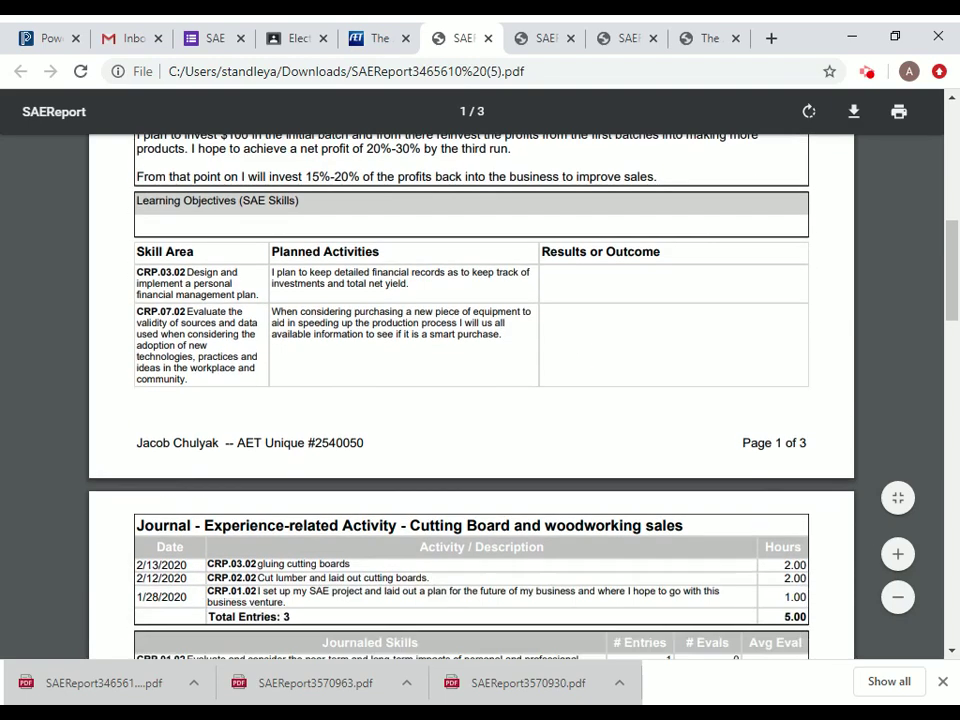
{"action": "scroll", "coordinate": [345, 371], "scroll_direction": "down", "scroll_amount": 1}
{"action": "scroll", "coordinate": [311, 321], "scroll_direction": "down", "scroll_amount": 2}
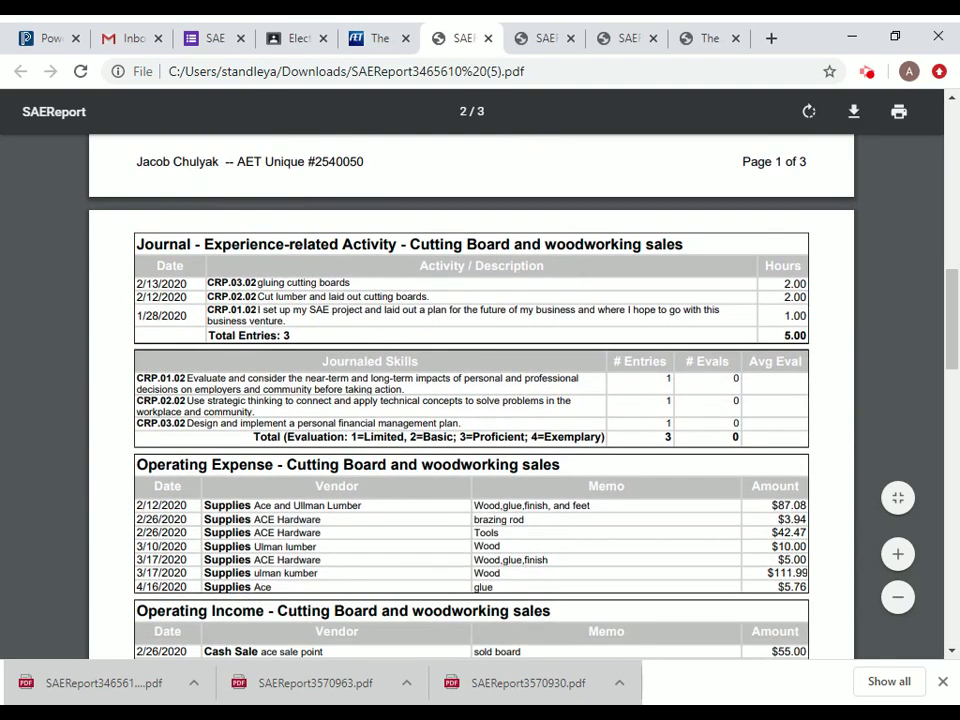
{"action": "scroll", "coordinate": [439, 326], "scroll_direction": "down", "scroll_amount": 2}
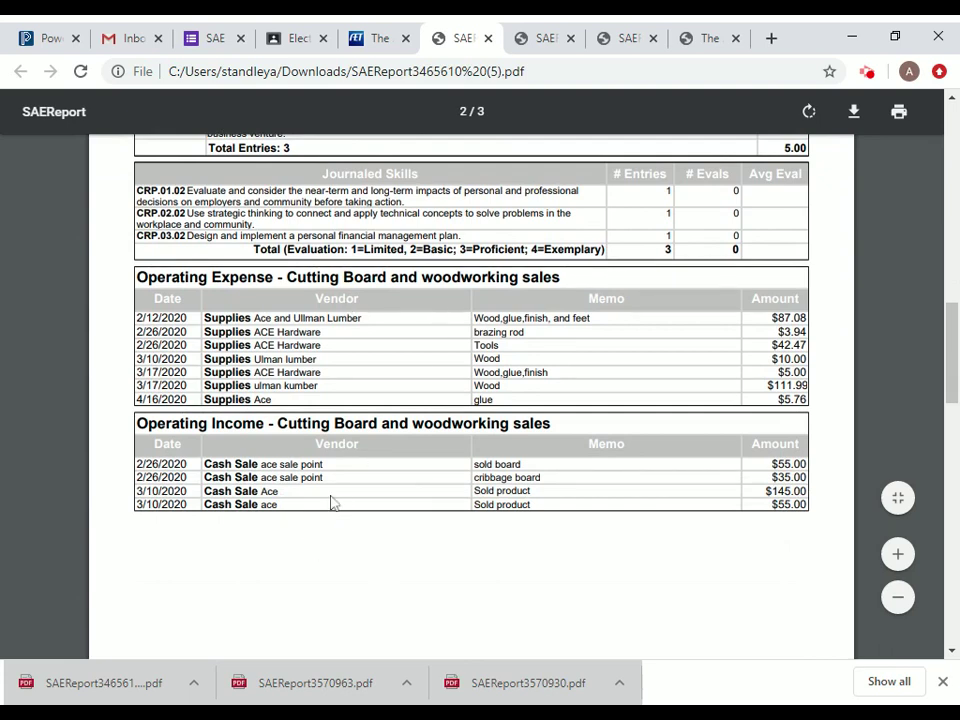
{"action": "scroll", "coordinate": [410, 452], "scroll_direction": "down", "scroll_amount": 10}
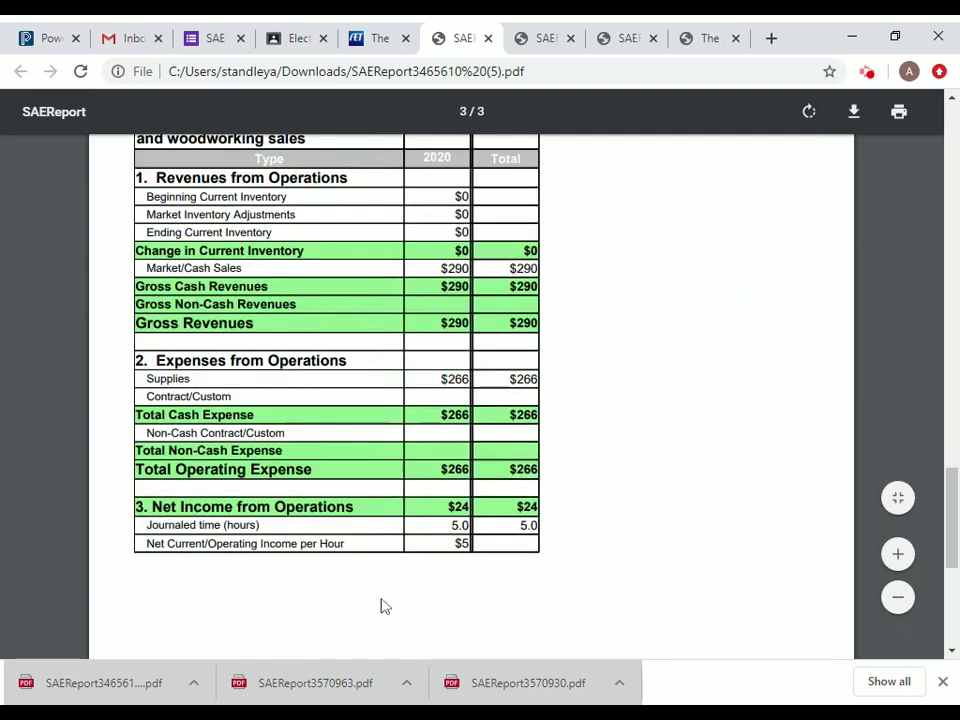
{"action": "scroll", "coordinate": [319, 396], "scroll_direction": "down", "scroll_amount": 4}
{"action": "scroll", "coordinate": [320, 395], "scroll_direction": "up", "scroll_amount": 7}
{"action": "scroll", "coordinate": [320, 395], "scroll_direction": "up", "scroll_amount": 15}
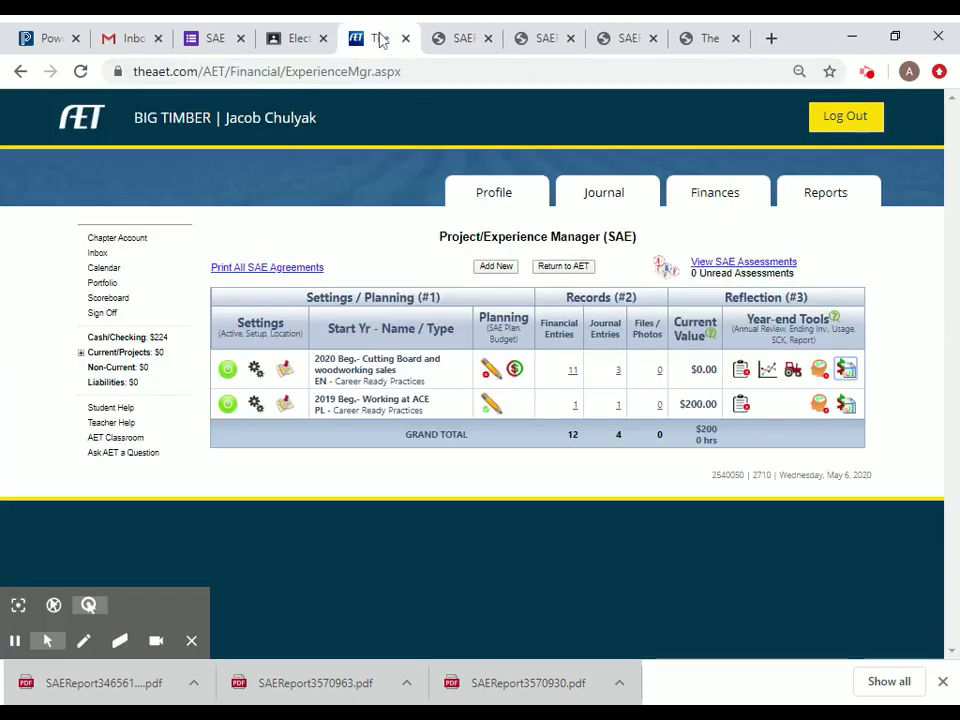
{"action": "left_click", "coordinate": [372, 38]}
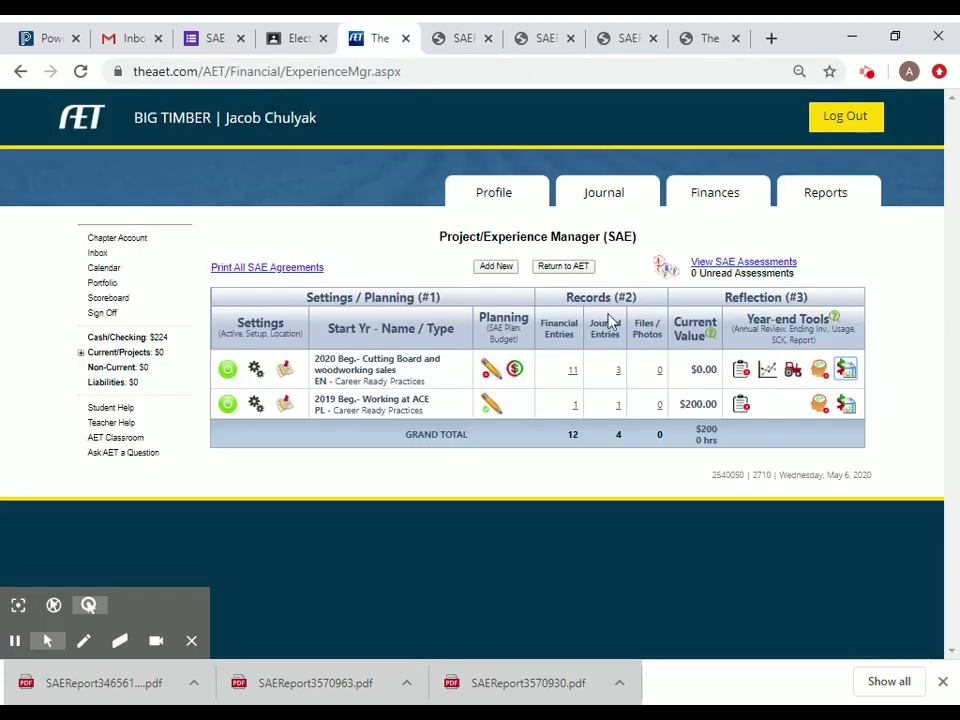